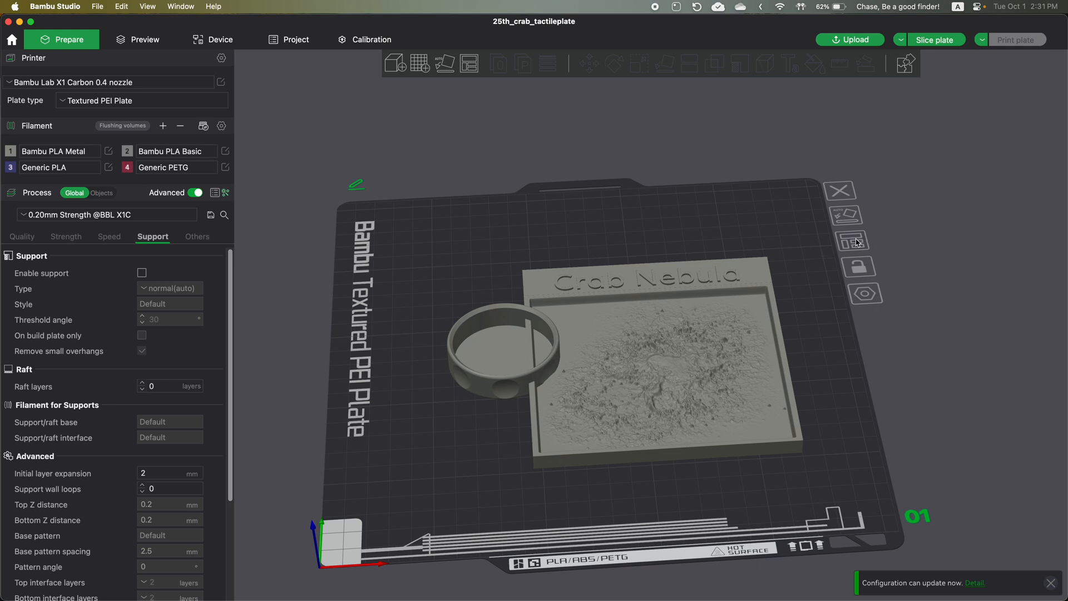
- Arrange all objects on the build plate so the ring and the Crab Nebula plate no longer overlap
right_click(470, 69)
left_click(484, 201)
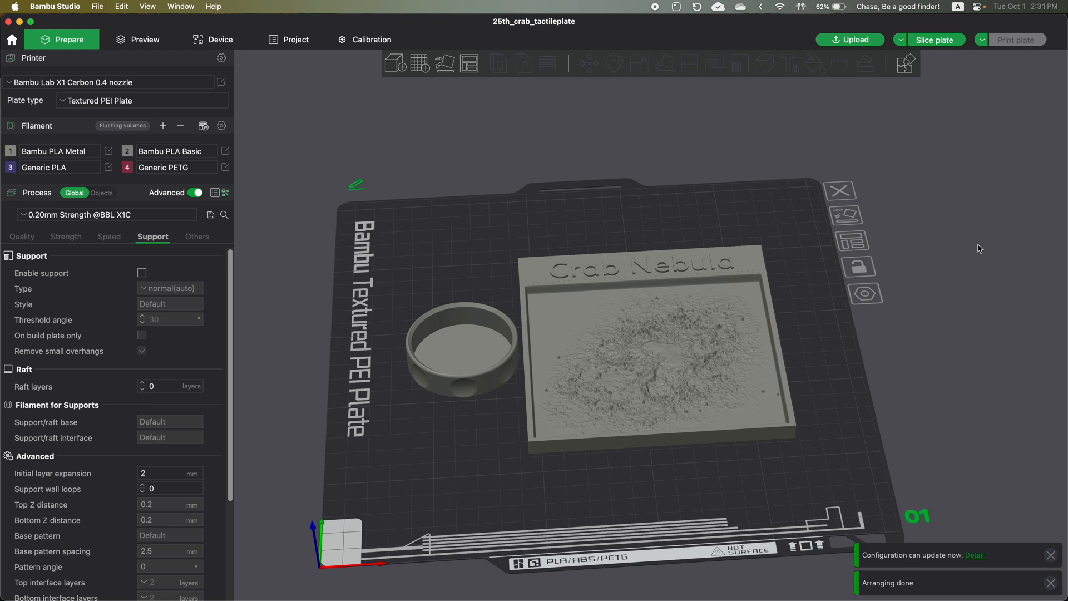
left_click_drag(885, 392, 897, 380)
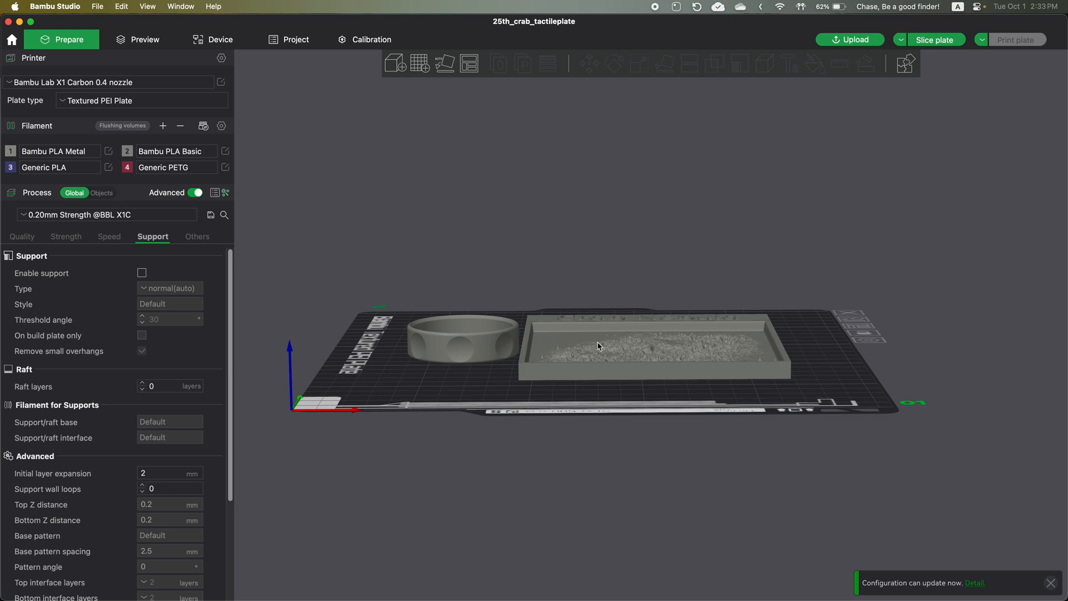
- Rotate the Crab Nebula plate about the Y axis to about 145°, tilting it up from the bed
left_click_drag(577, 234, 590, 302)
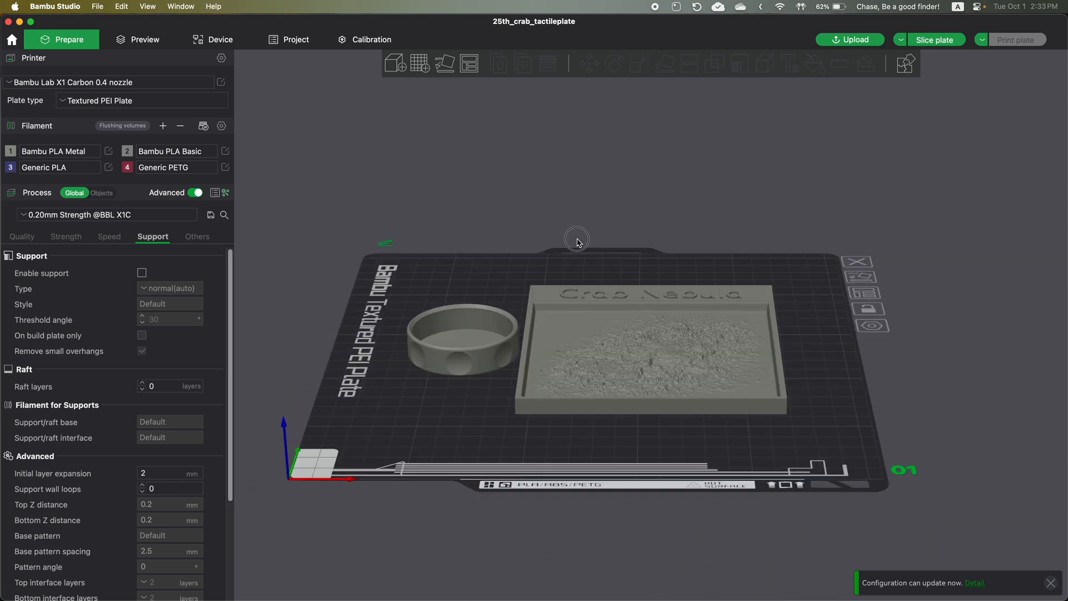
left_click(589, 304)
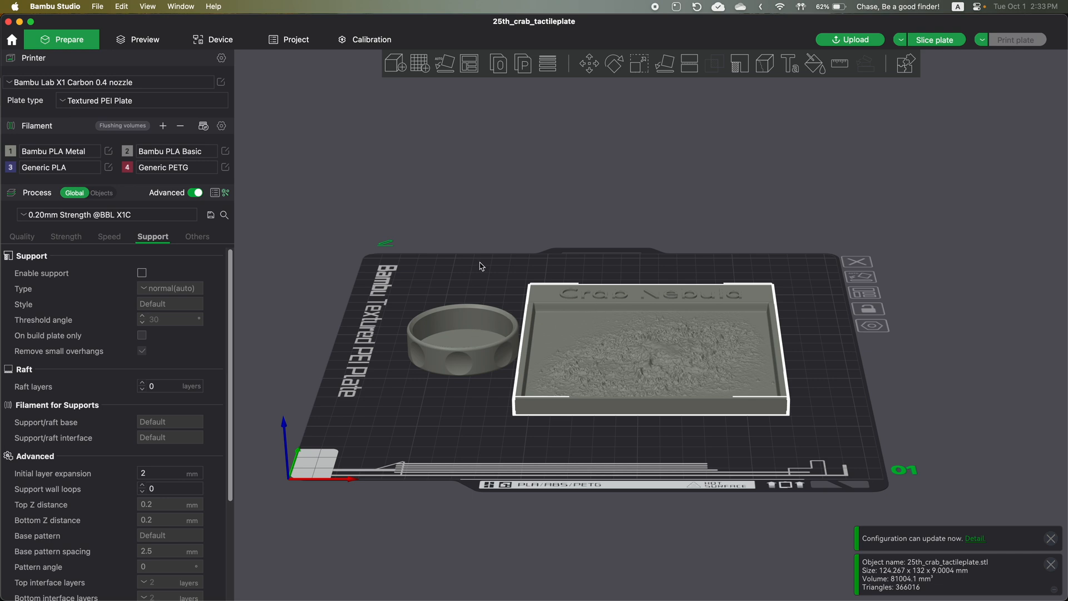
left_click_drag(485, 223, 483, 207)
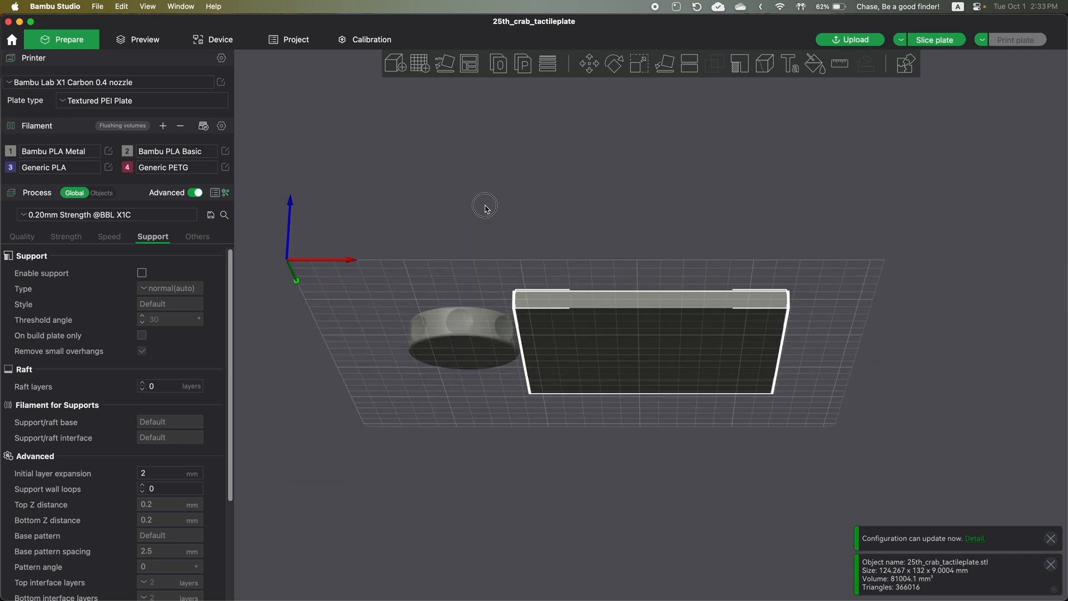
left_click_drag(567, 170, 578, 146)
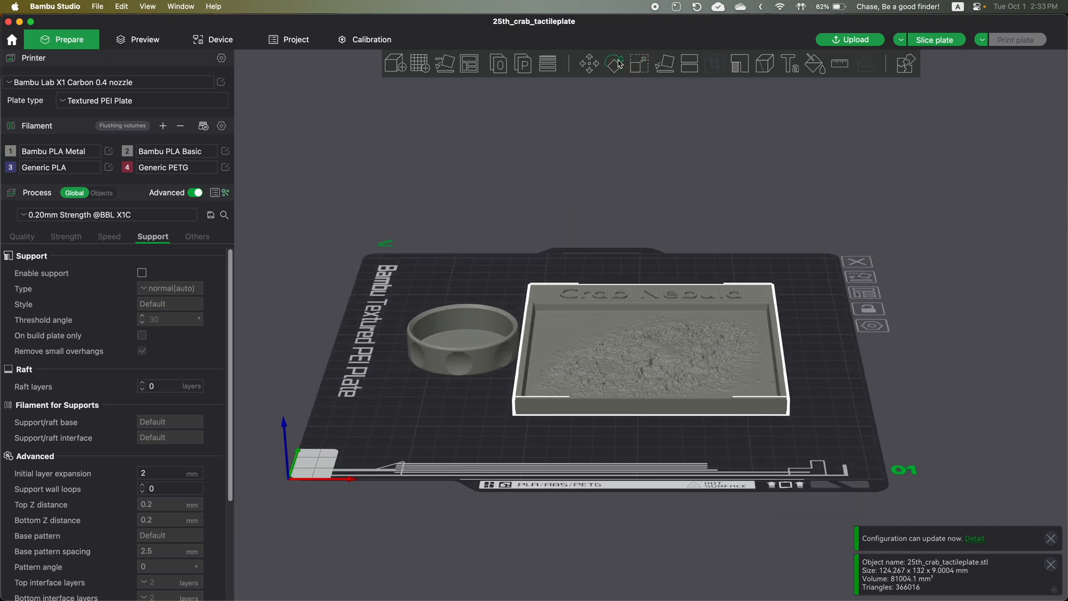
left_click(616, 64)
left_click_drag(661, 127, 702, 263)
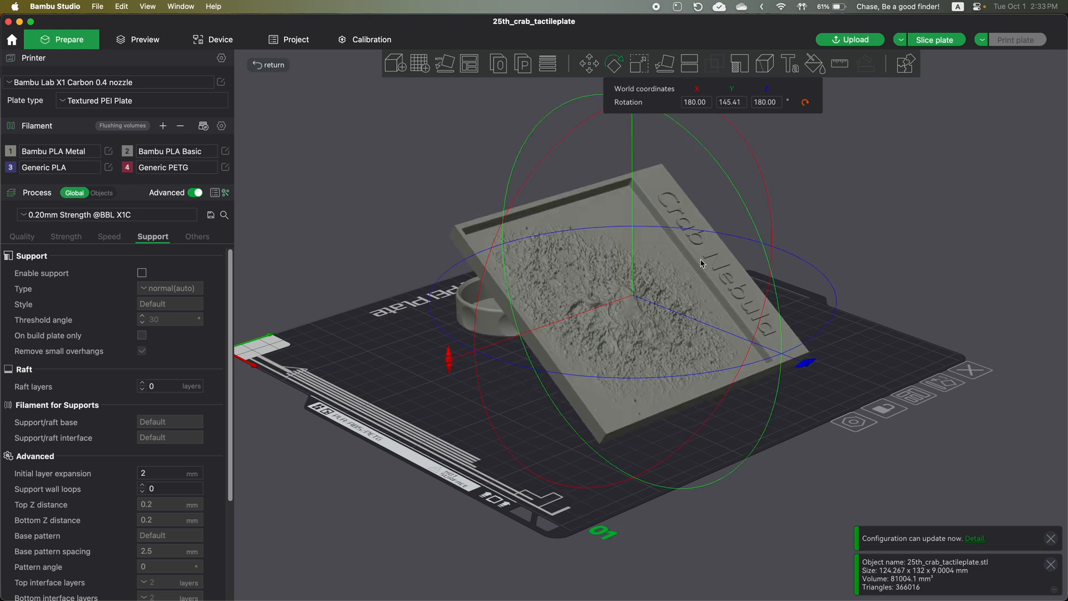
left_click(901, 238)
left_click_drag(883, 245, 893, 232)
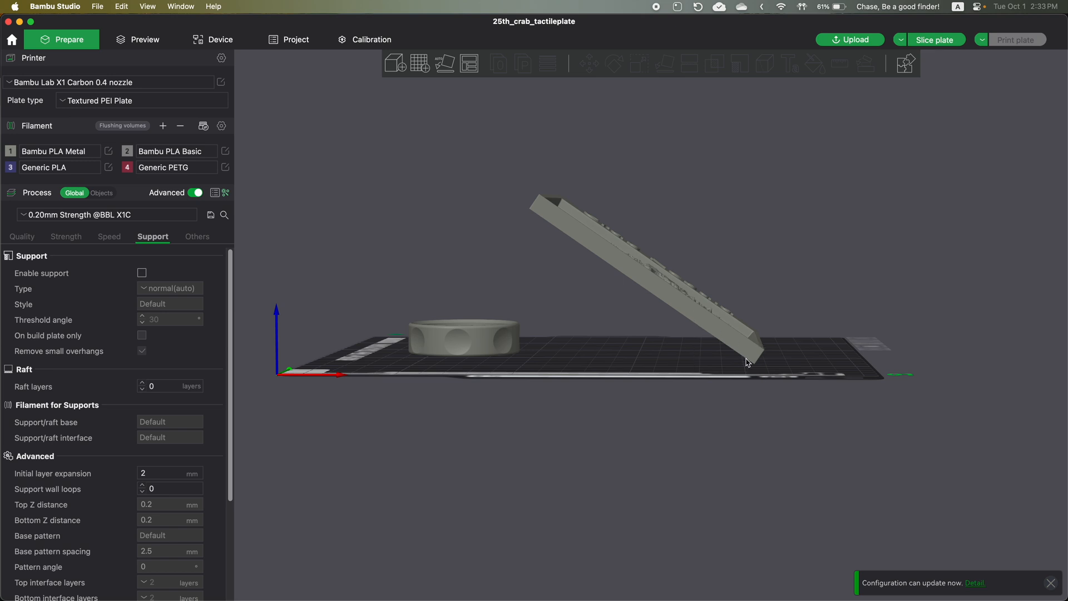
- Use Lay on Face to set the tilted Crab Nebula plate flat on the bed by its back surface
left_click_drag(778, 334, 764, 349)
scroll(753, 357, "up", 5)
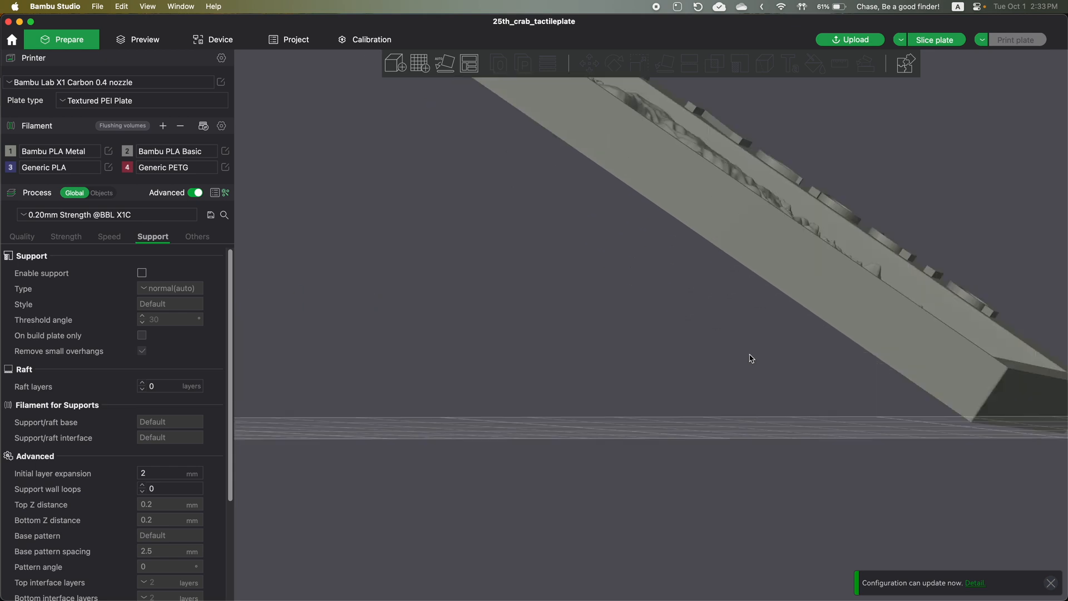
left_click_drag(827, 401, 577, 369)
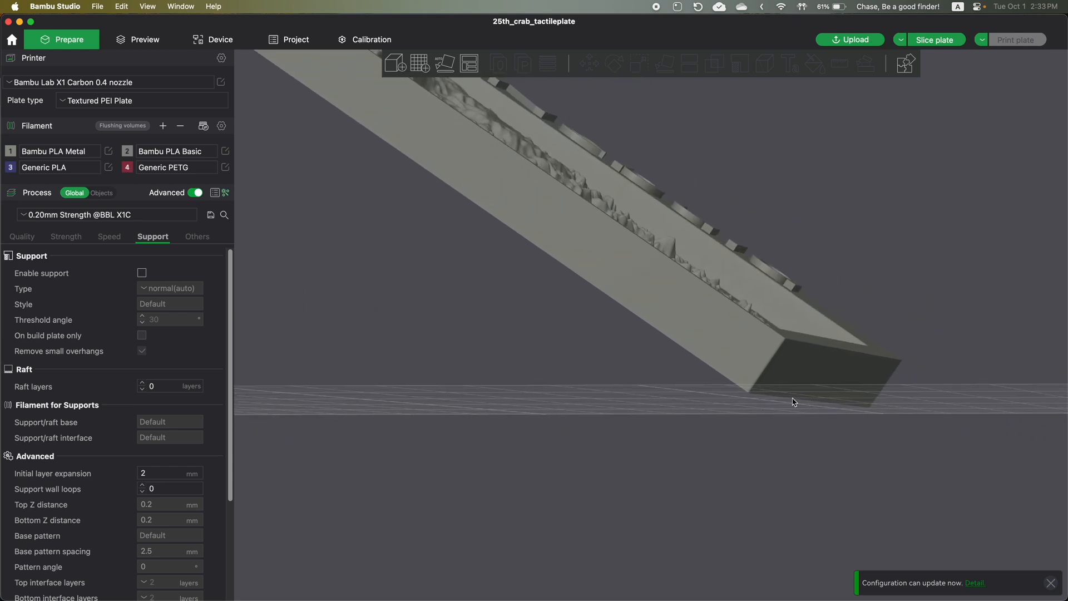
left_click_drag(660, 374, 660, 380)
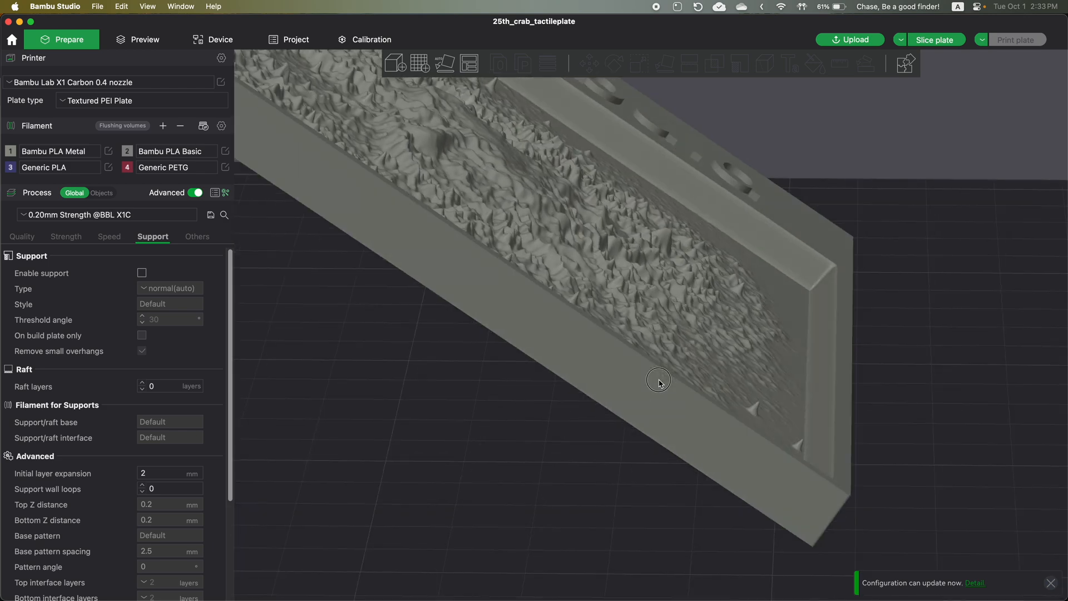
scroll(692, 358, "down", 10)
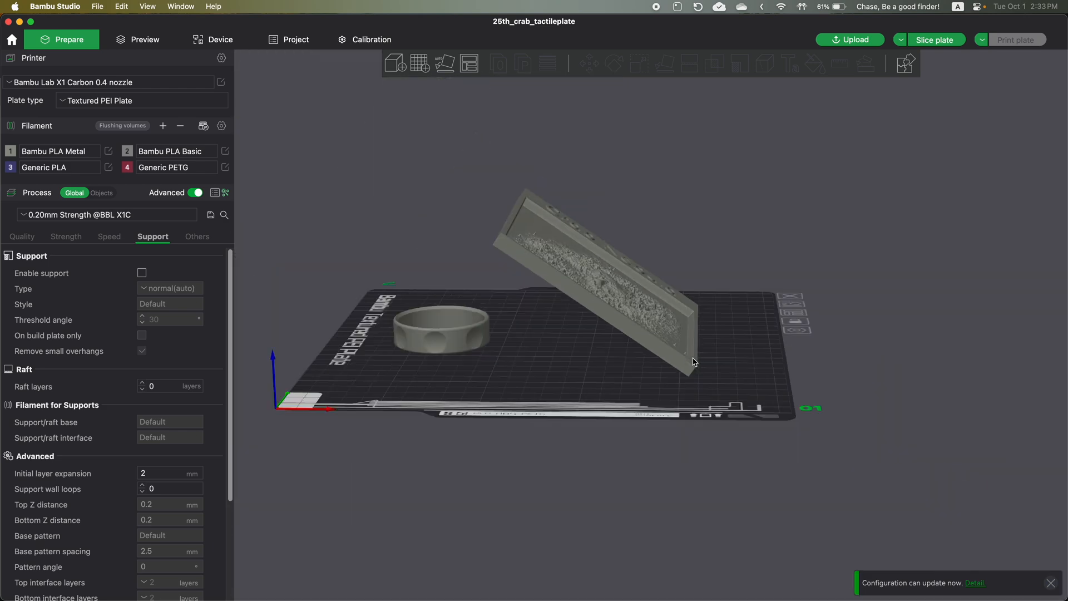
left_click(589, 300)
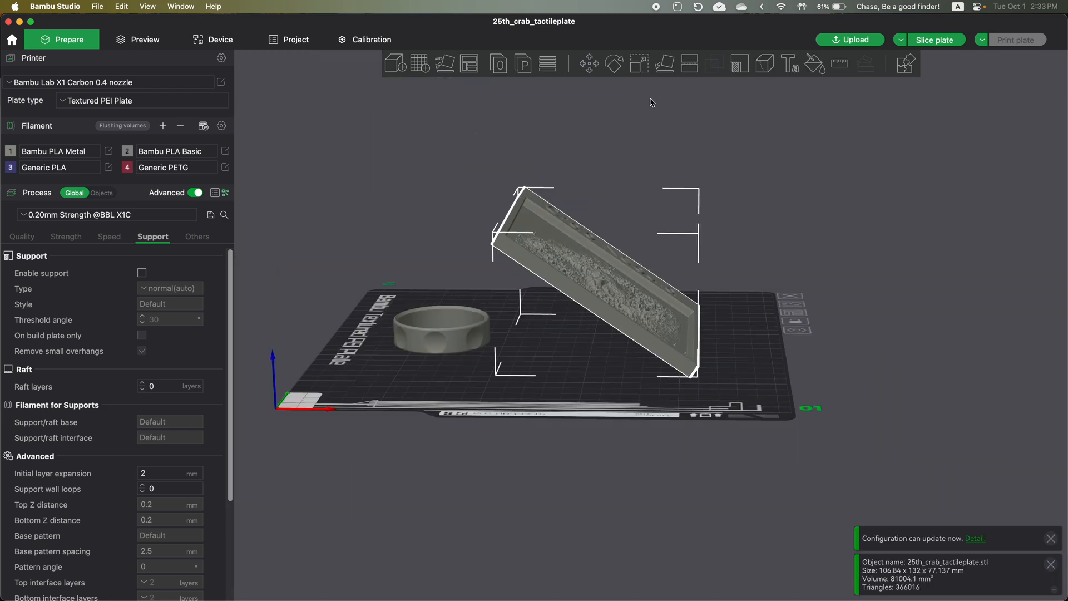
left_click(663, 66)
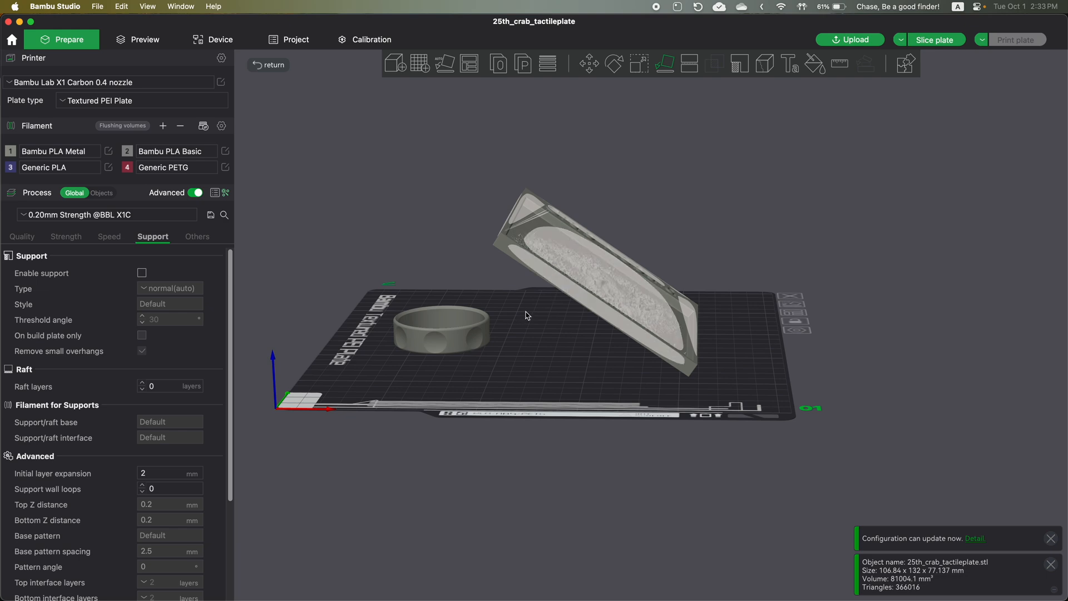
right_click_drag(527, 310, 544, 306)
left_click_drag(544, 307, 564, 298)
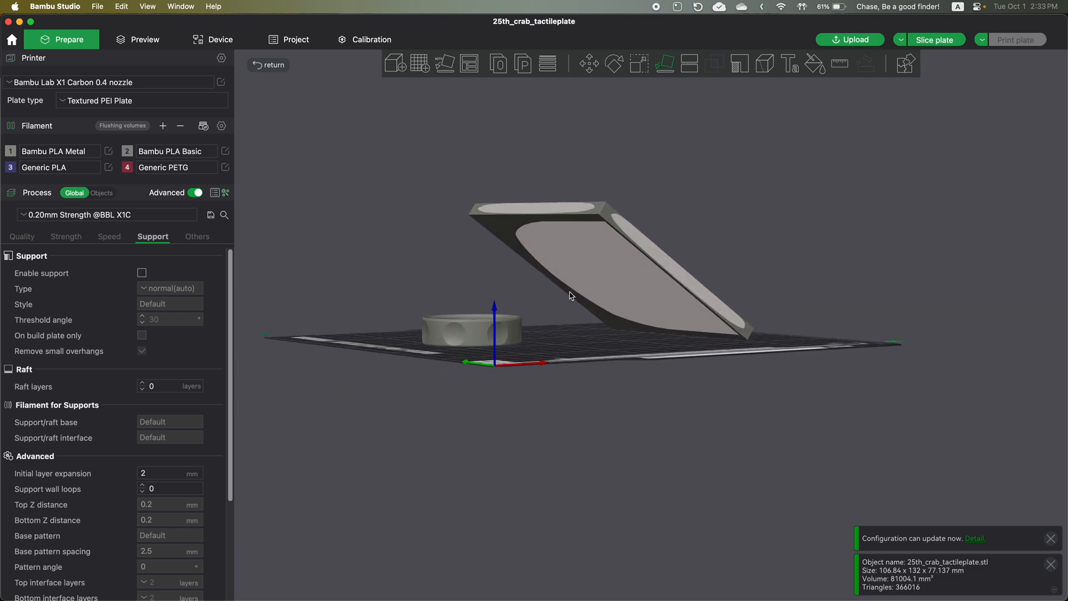
left_click(600, 263)
mouse_move(695, 198)
left_mouse_down()
mouse_move(675, 217)
mouse_move(683, 213)
left_mouse_up()
left_click(683, 213)
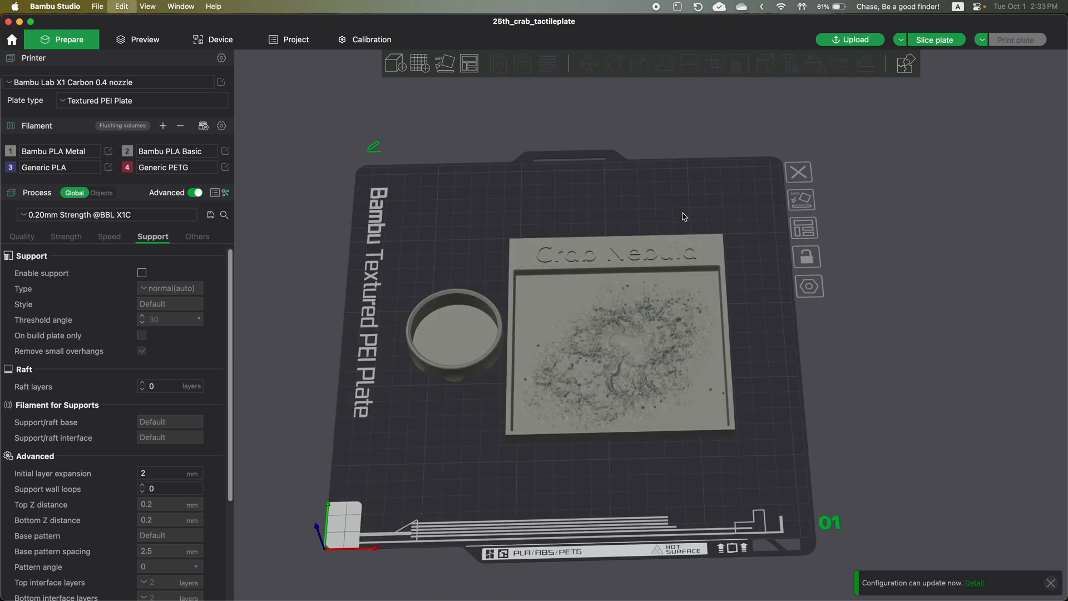
- Examine how the ring and the Crab Nebula plate lie on the bed from different distances and angles
scroll(394, 342, "down", 3)
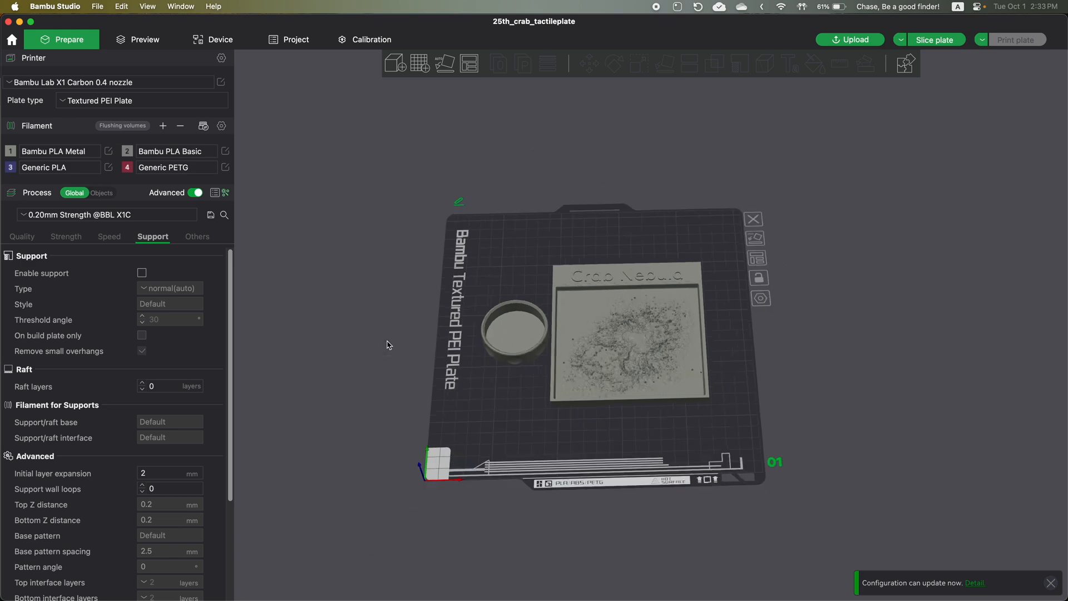
scroll(379, 337, "up", 5)
right_click_drag(328, 243, 463, 213)
left_click_drag(377, 303, 379, 295)
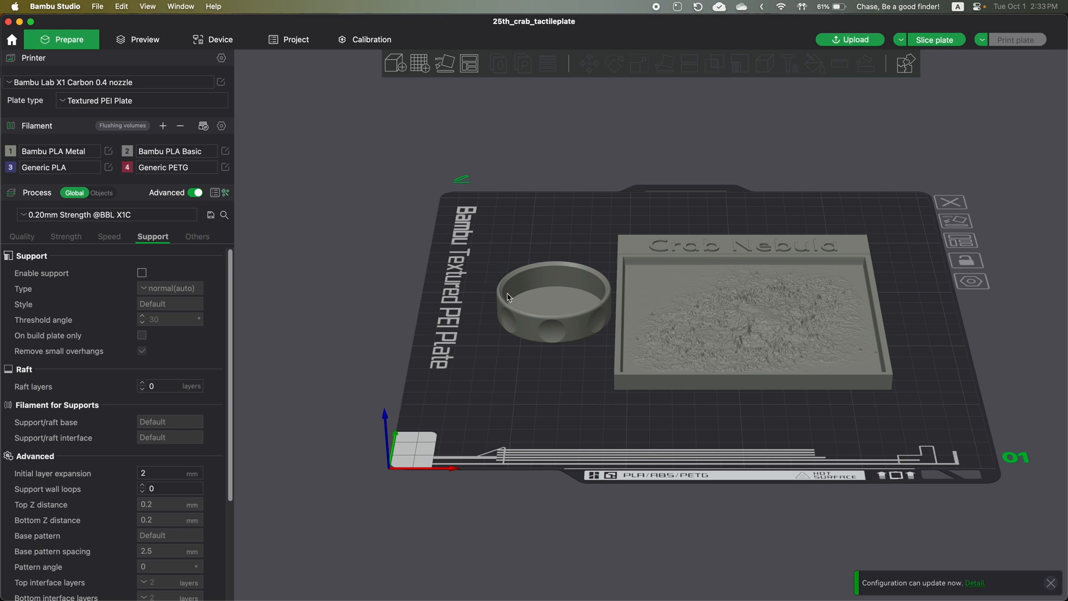
scroll(508, 298, "down", 2)
scroll(508, 298, "up", 4)
scroll(507, 298, "down", 3)
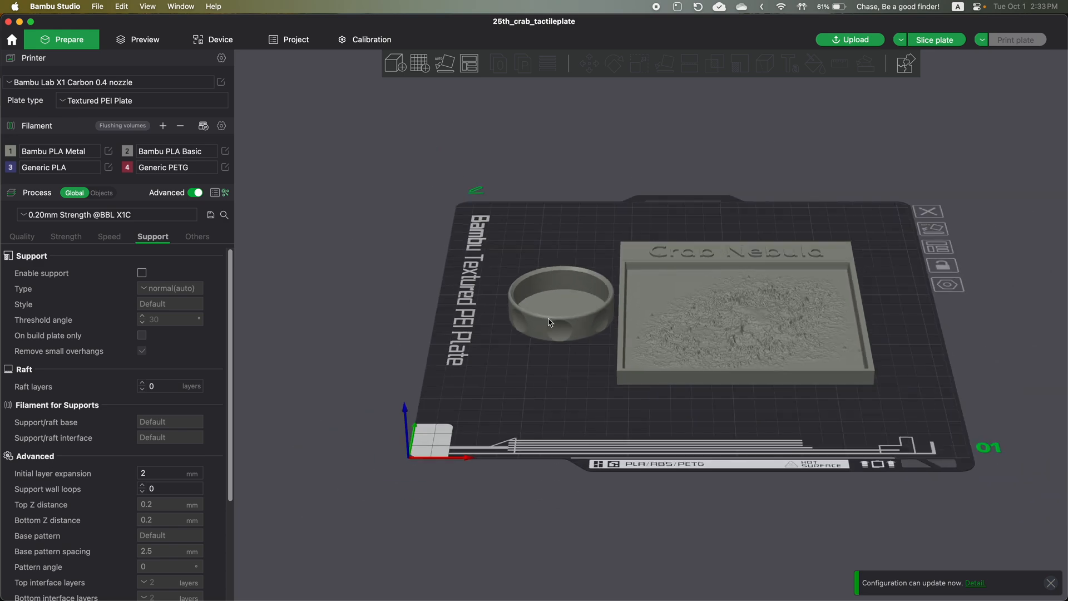
right_click_drag(556, 156, 464, 177)
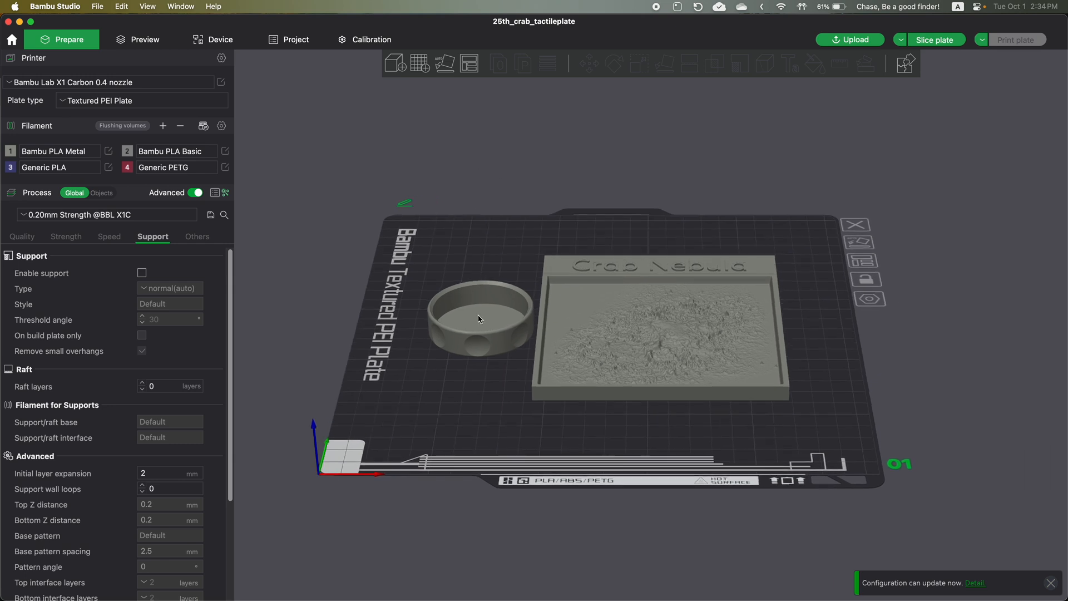
- Set the layer height to 0.1 mm for finer detail in the nebula relief
left_click(29, 239)
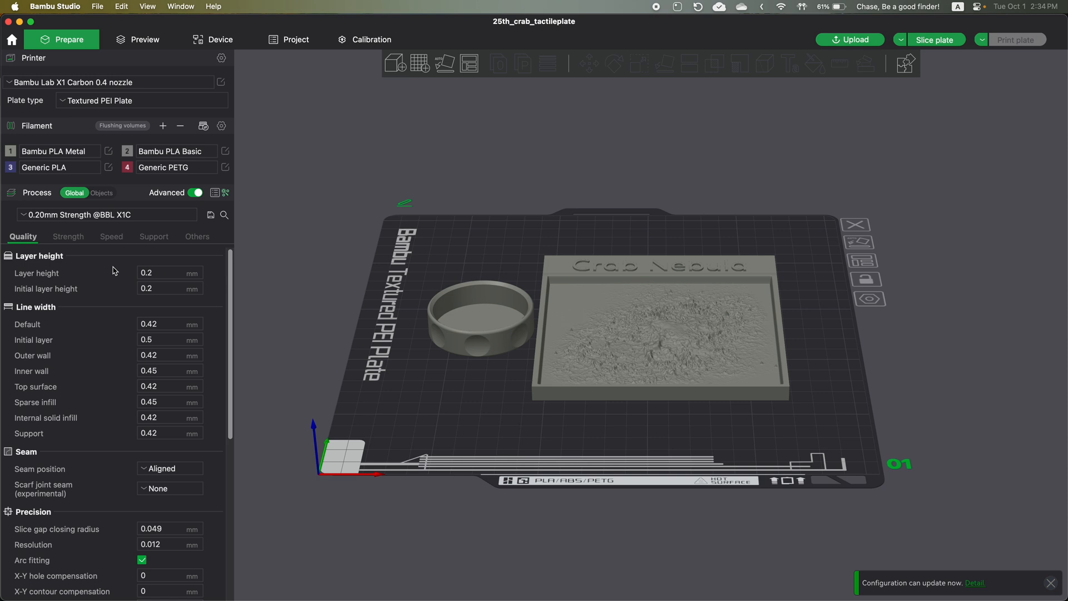
left_click(151, 272)
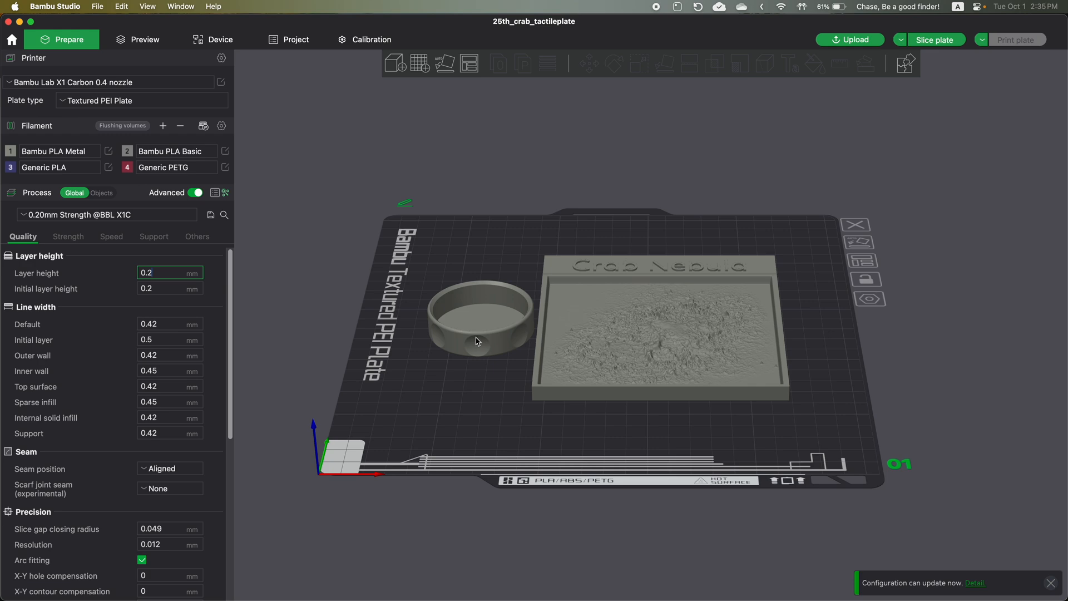
left_click(150, 270)
scroll(683, 370, "up", 10)
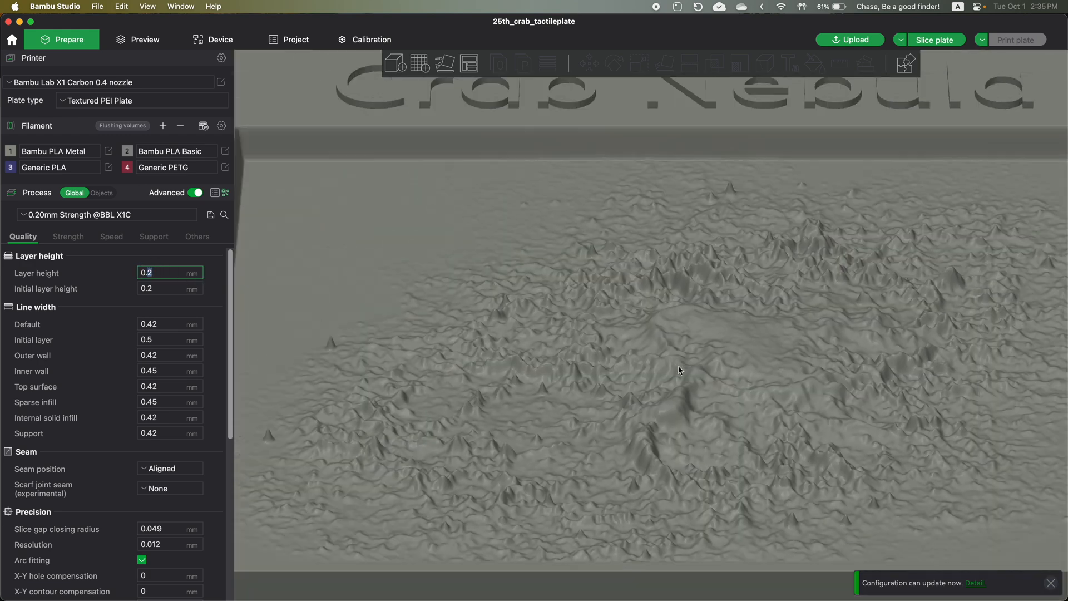
left_click(674, 391)
left_click_drag(674, 390, 668, 385)
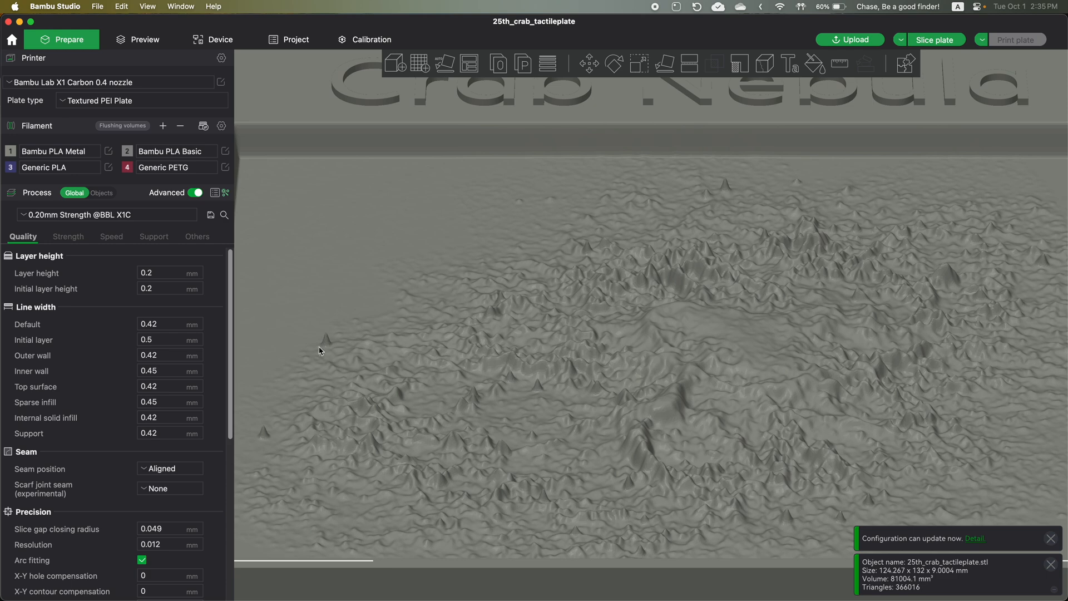
left_click(177, 273)
key("BackSpace")
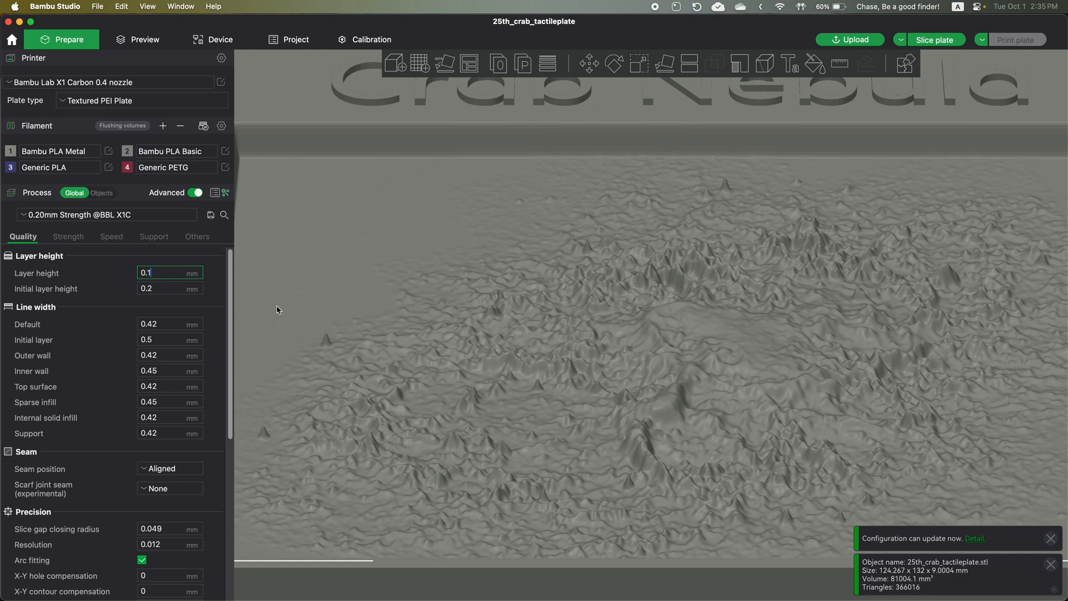
scroll(388, 336, "down", 10)
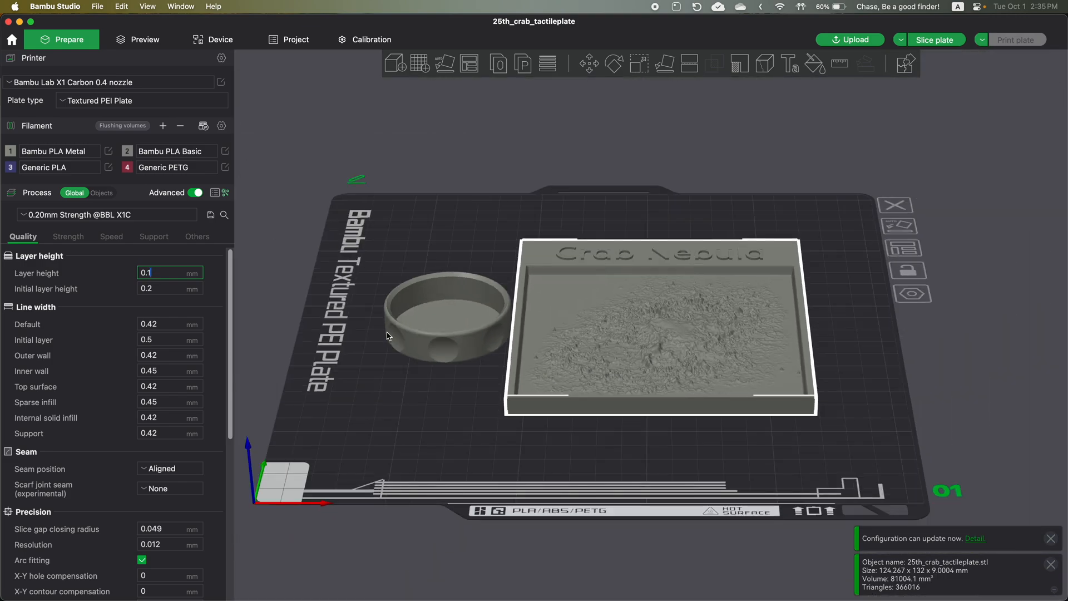
left_click(148, 271)
left_click(278, 305)
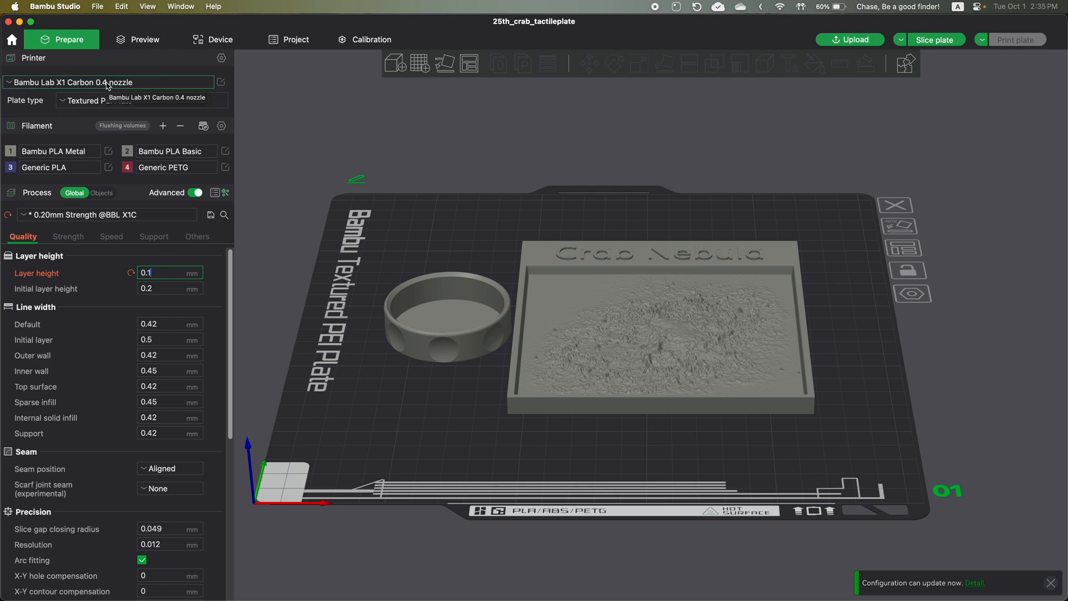
- Set the layer height back to 0.2 mm and the wall loops to 2
left_click(147, 273)
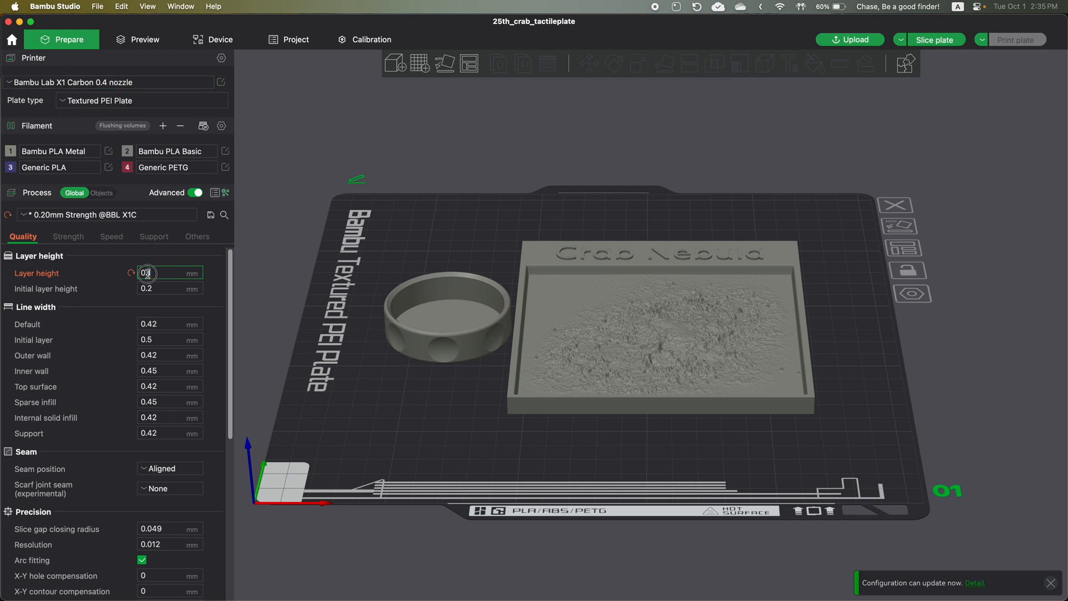
type("2")
left_click(78, 242)
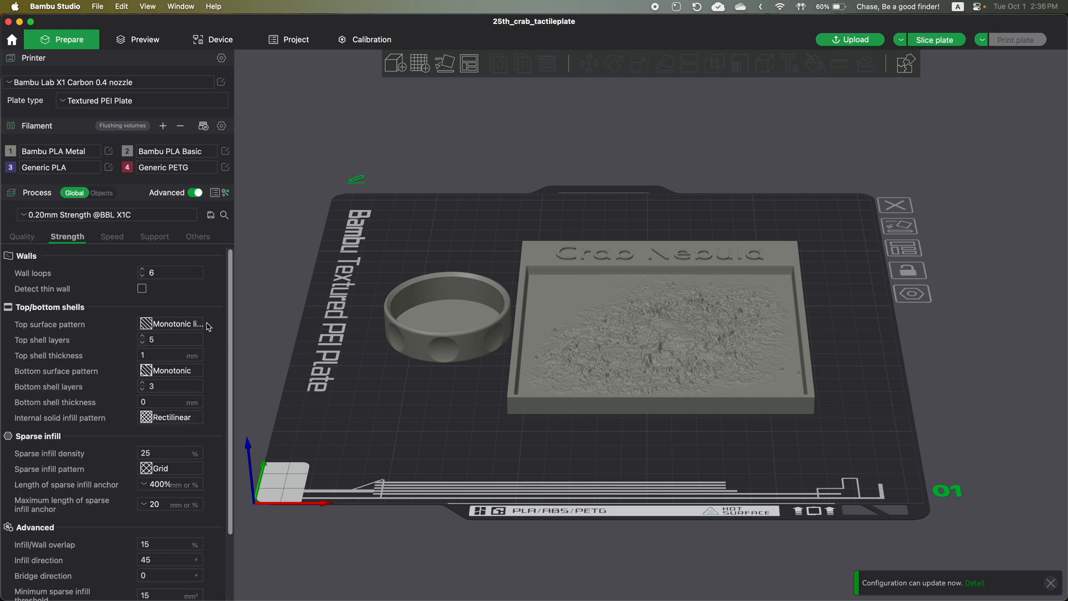
left_click(152, 272)
type("2")
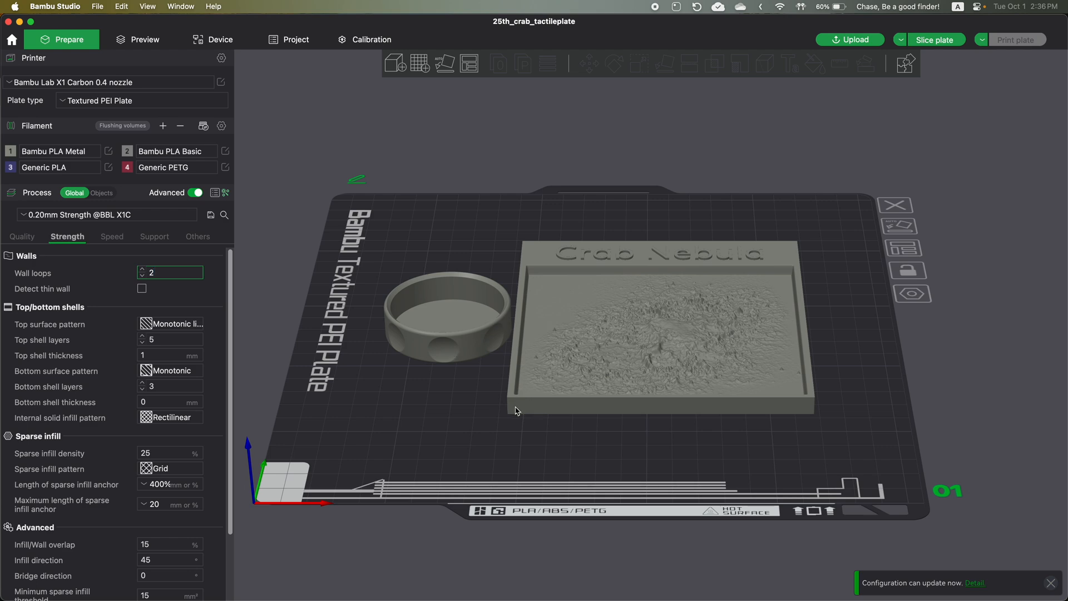
- Review the sparse infill density and pattern options, and view the print speed settings
left_click(146, 452)
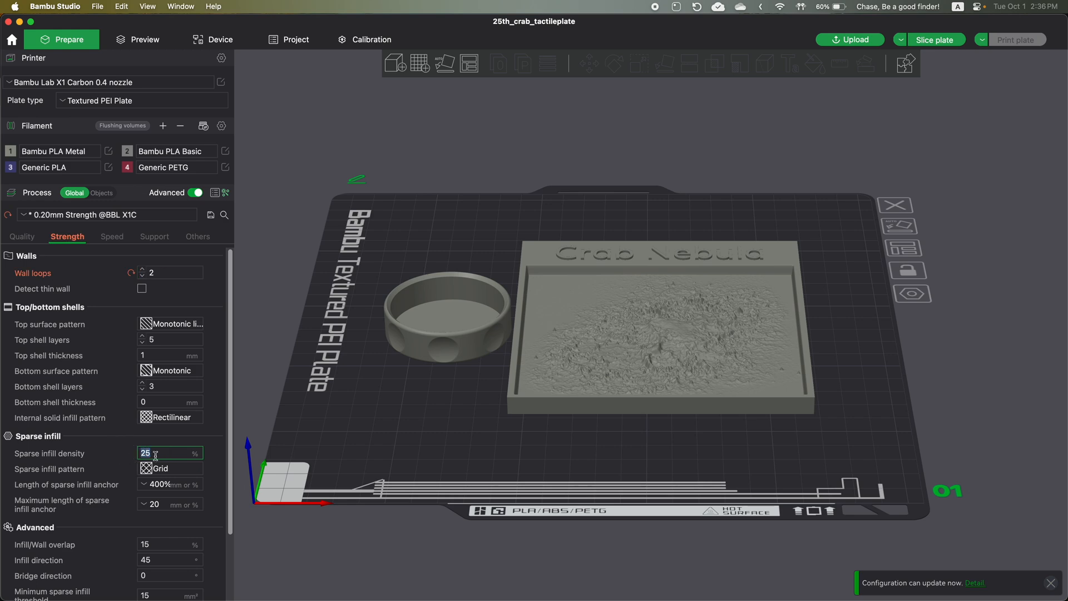
left_click(159, 471)
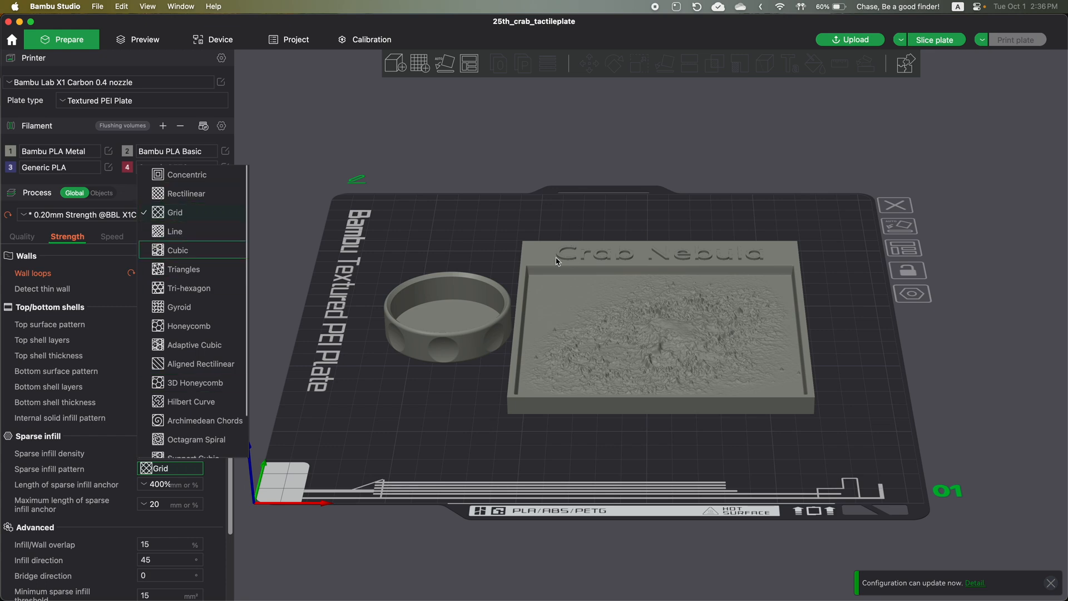
left_click(507, 248)
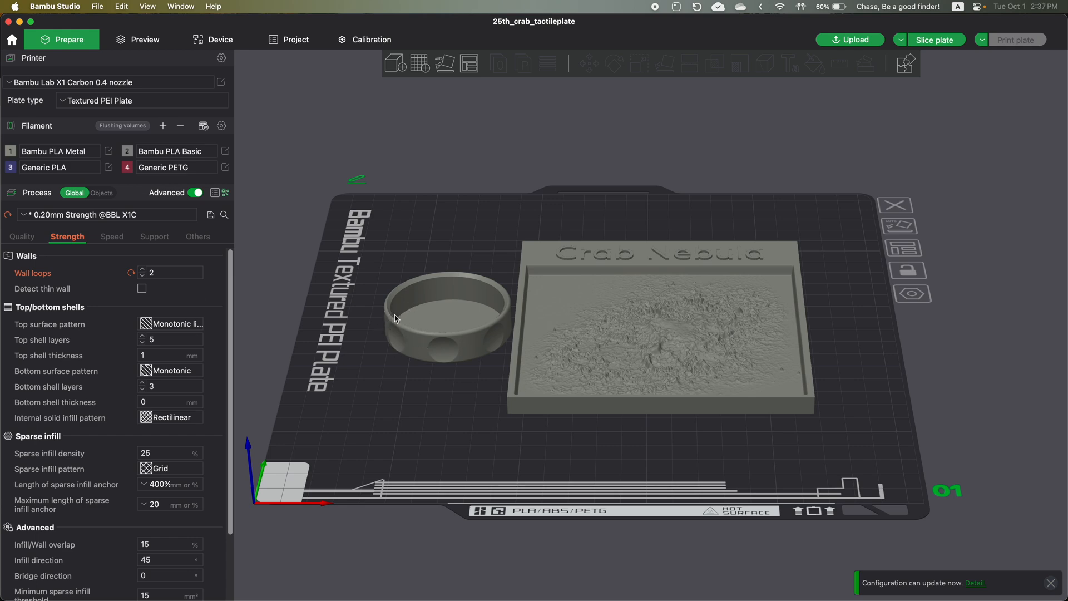
left_click_drag(503, 243, 664, 328)
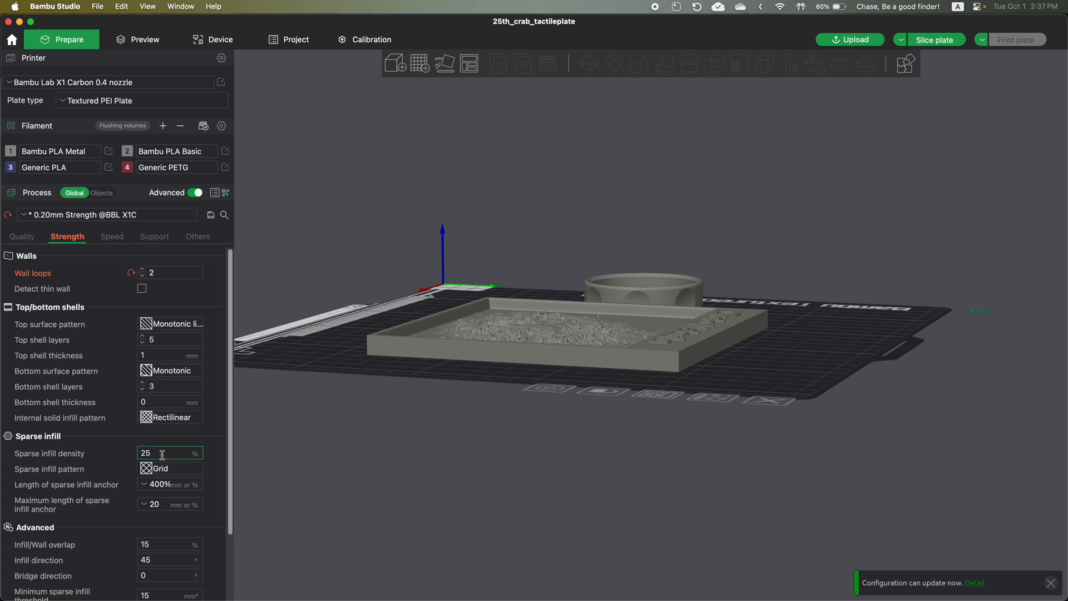
left_click_drag(151, 454, 139, 455)
left_click(155, 452)
left_click_drag(157, 452, 132, 457)
left_click(113, 240)
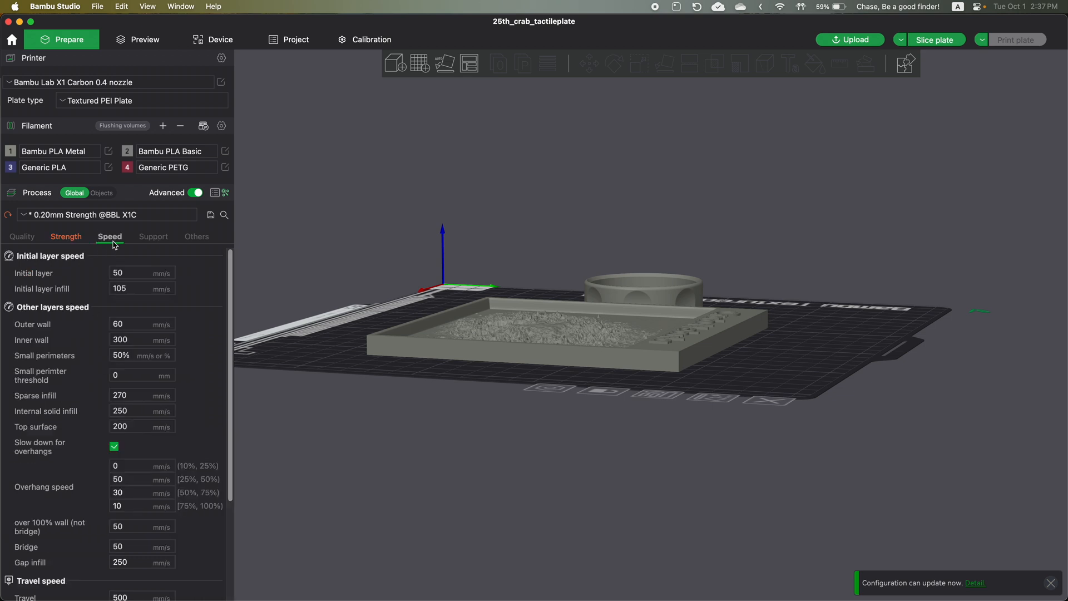
- Review the wall loops and sparse infill density in the strength settings
left_click(59, 241)
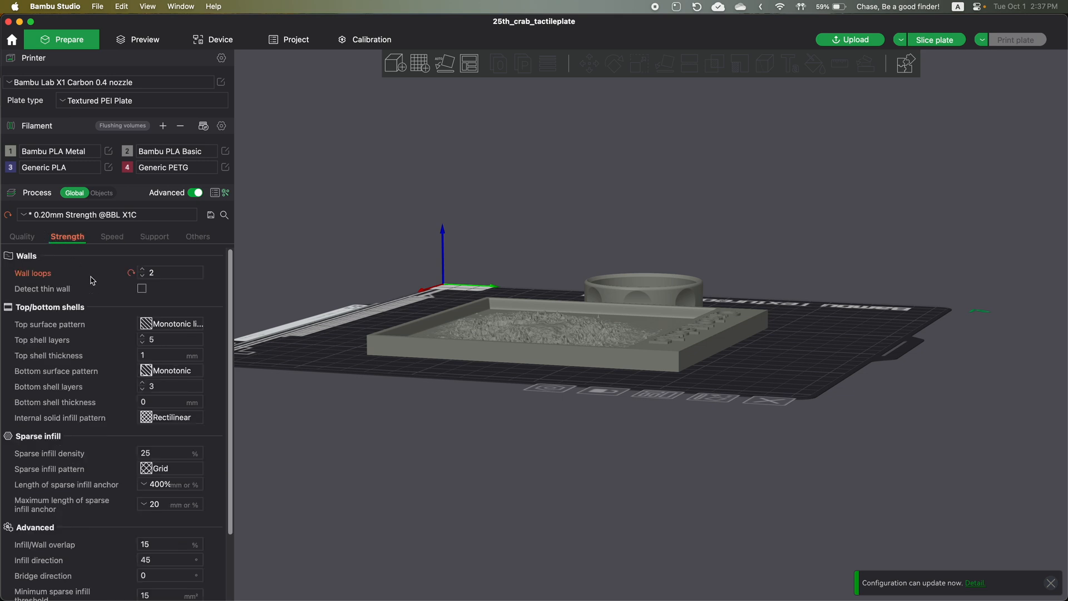
double_click(160, 273)
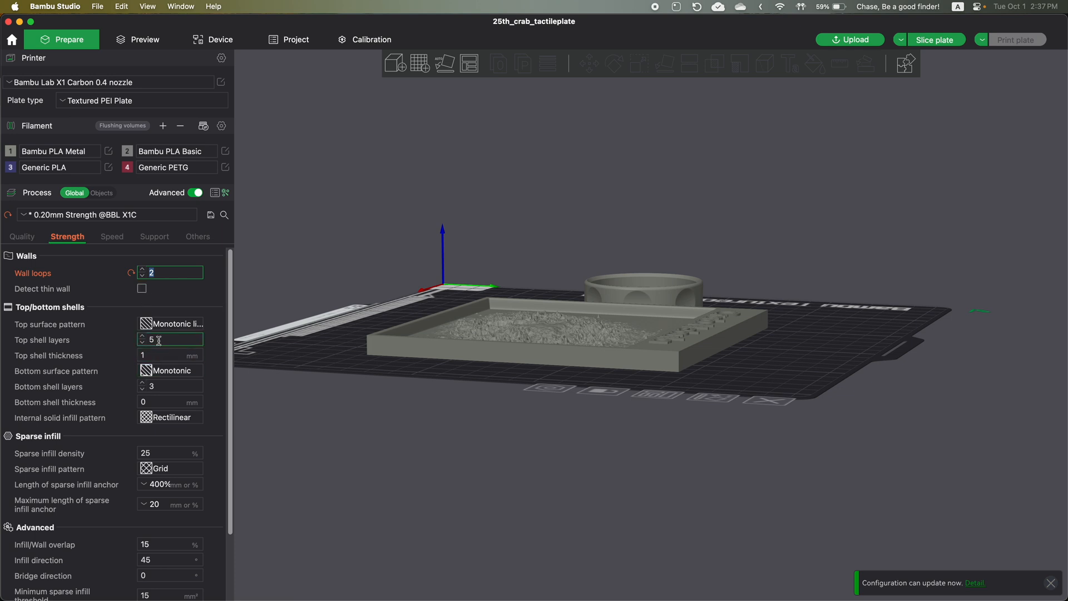
left_click(161, 452)
double_click(143, 452)
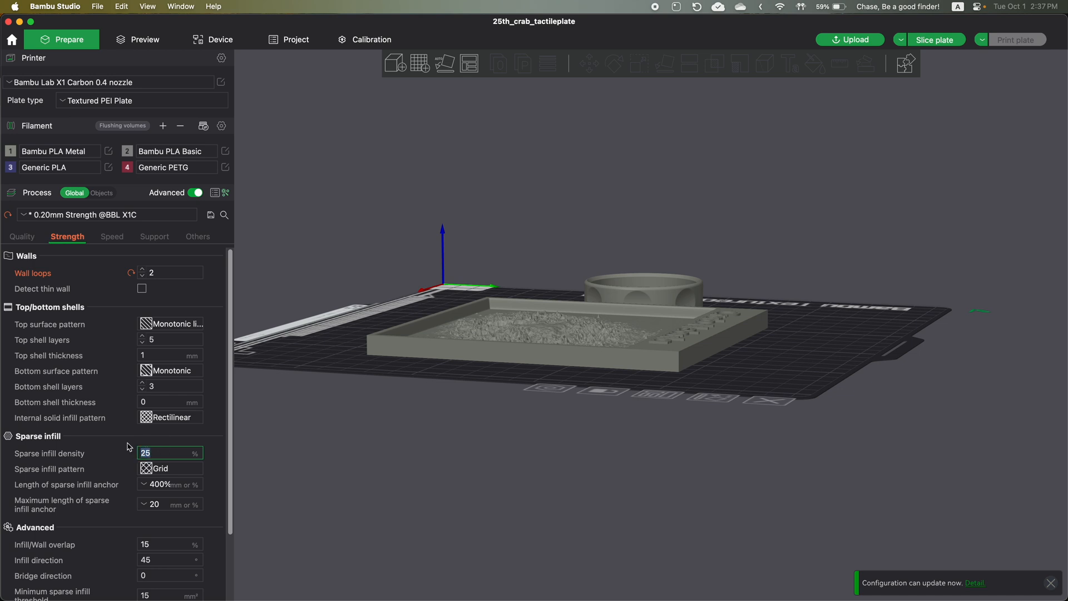
- Show the support settings and lay the round lens cover on its open rim so its closed face points up
left_click(151, 239)
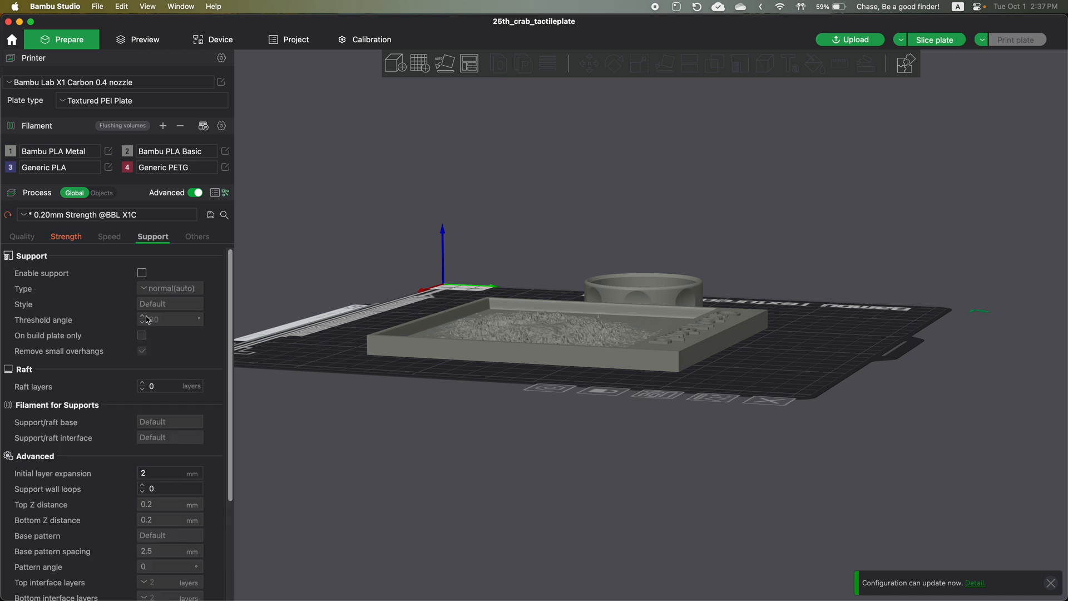
left_click_drag(393, 241, 419, 251)
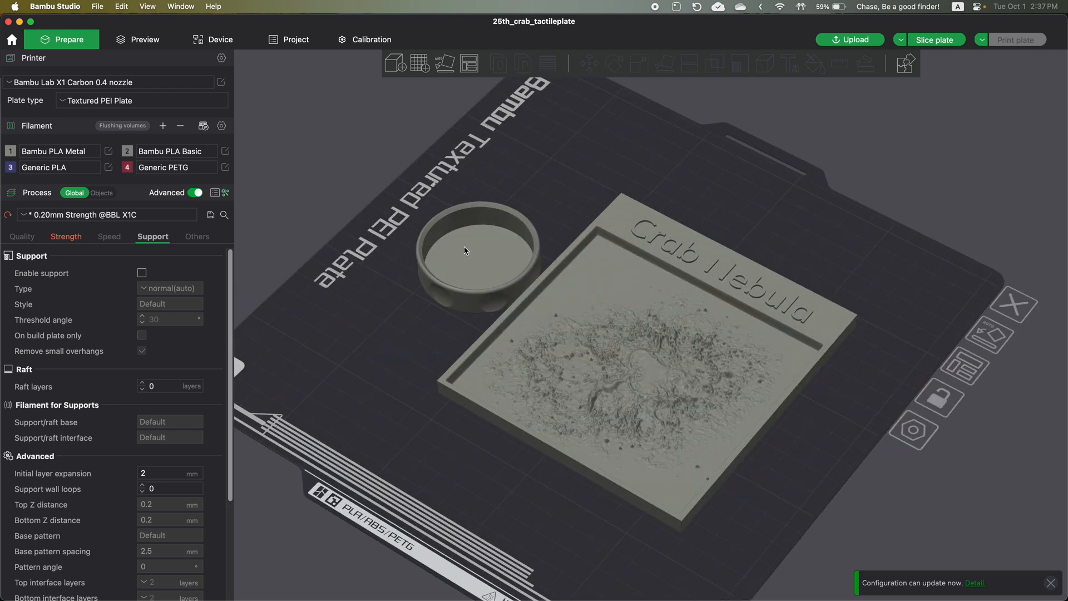
left_click(471, 247)
left_click(666, 66)
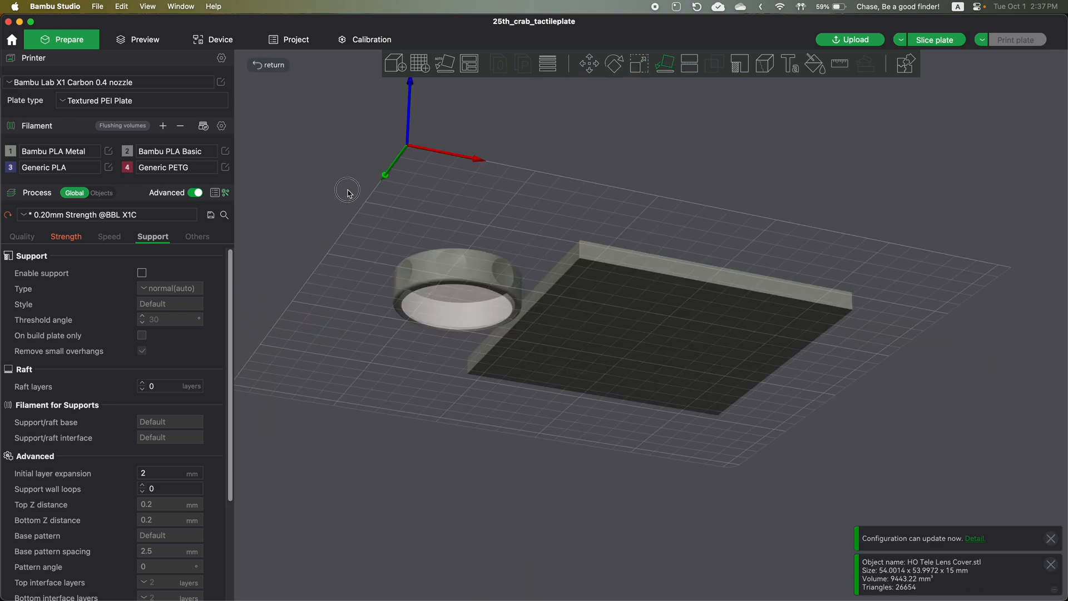
left_click_drag(348, 192, 345, 236)
left_click(354, 269)
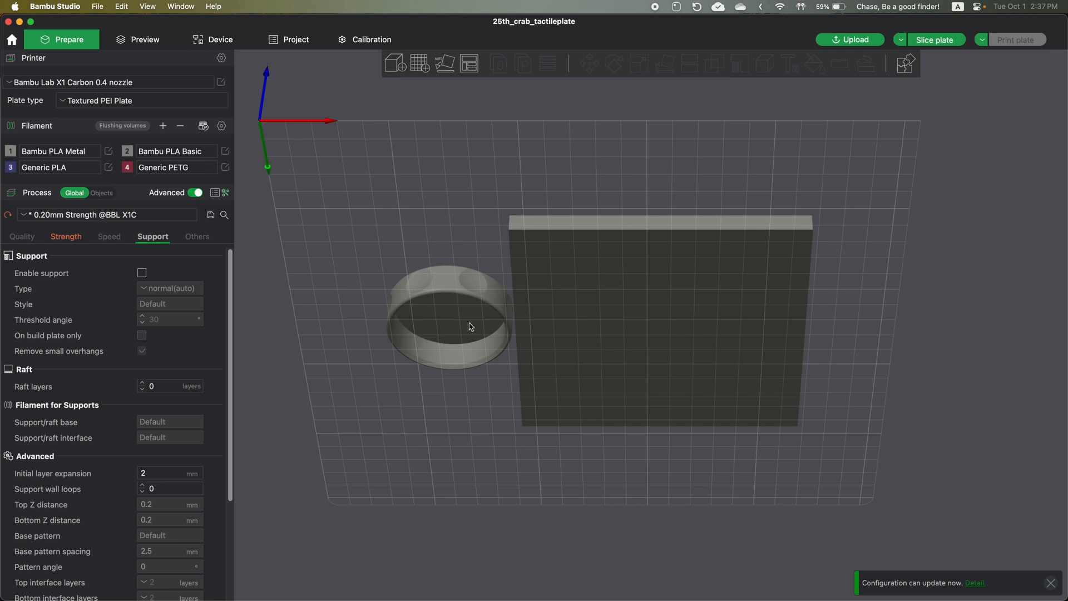
- Move the lens cover slightly farther away from the Crab Nebula plate on the bed
left_click(436, 322)
left_click_drag(432, 321, 423, 322)
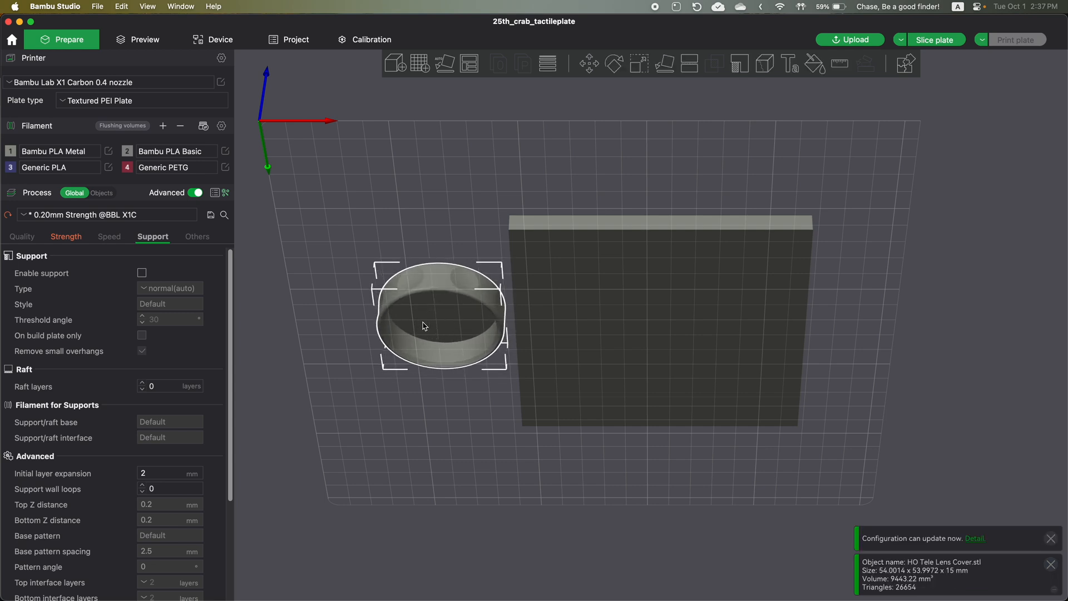
left_click_drag(256, 285, 256, 297)
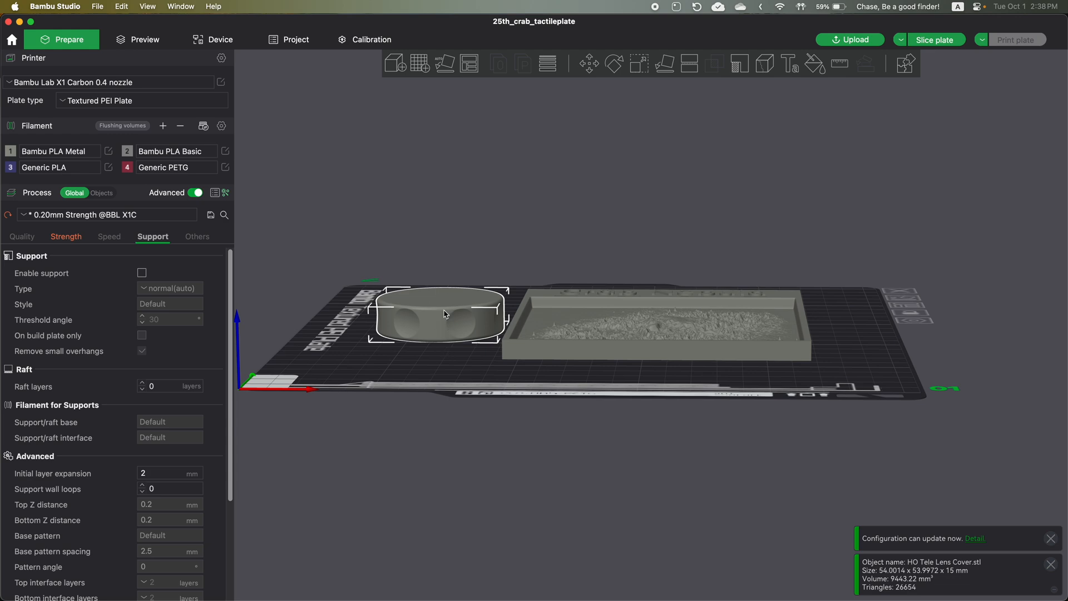
left_click_drag(411, 243, 414, 247)
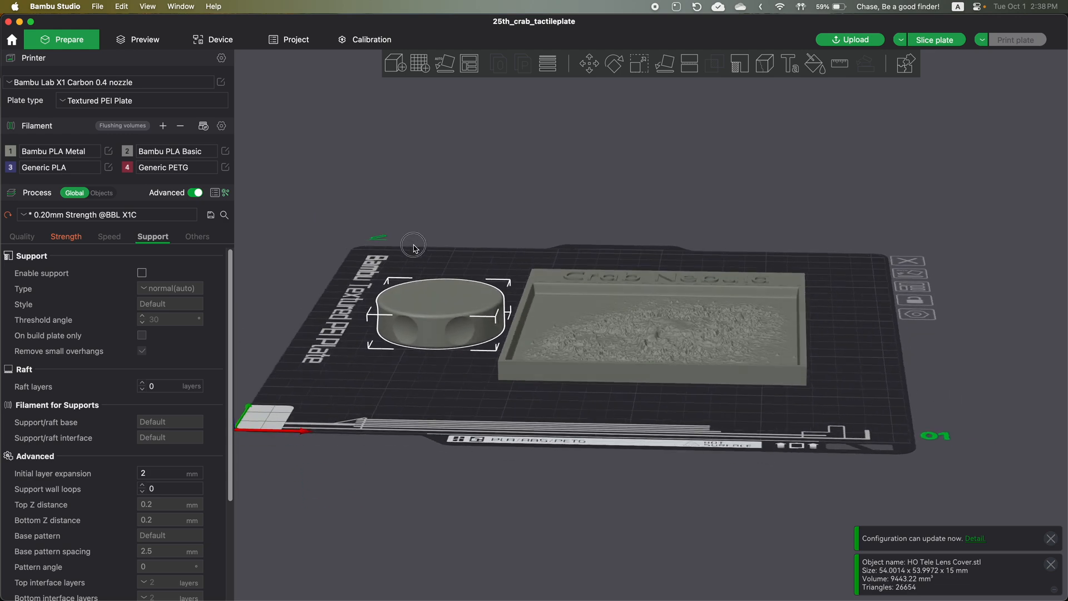
- Enable support generation for the print
left_click(143, 274)
left_click_drag(300, 312, 299, 263)
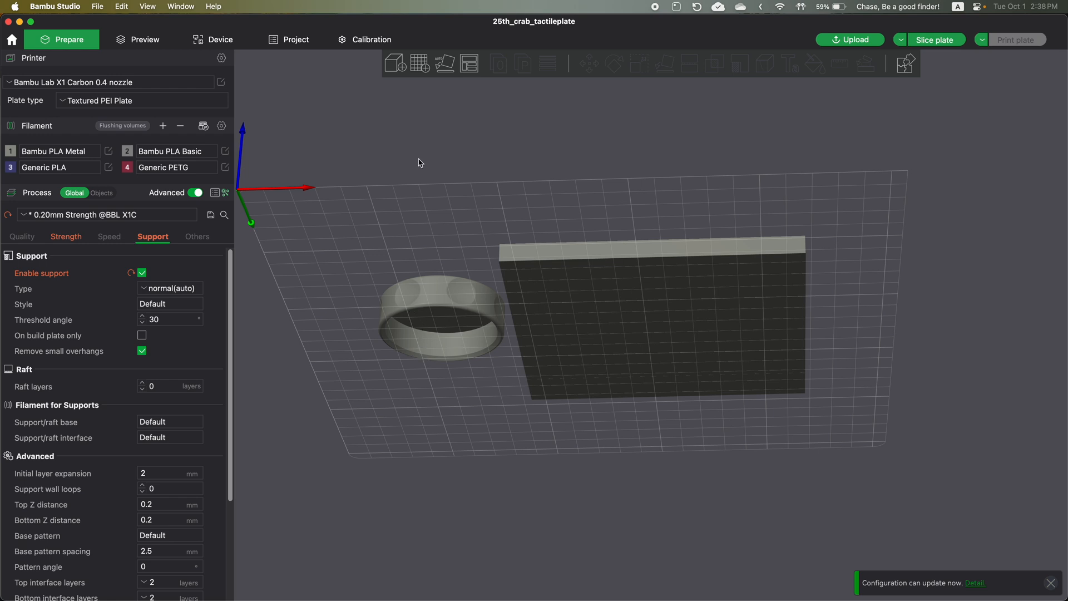
key("0")
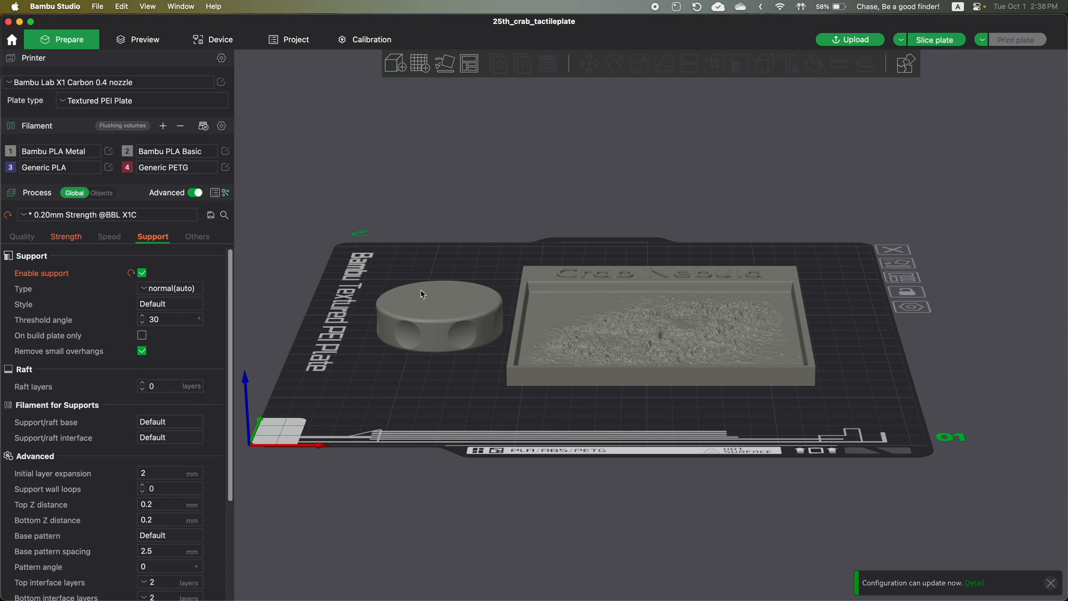
- Examine the hollow underside of the lens cover and how its open rim meets the bed
left_click_drag(339, 199, 341, 213)
left_click(151, 385)
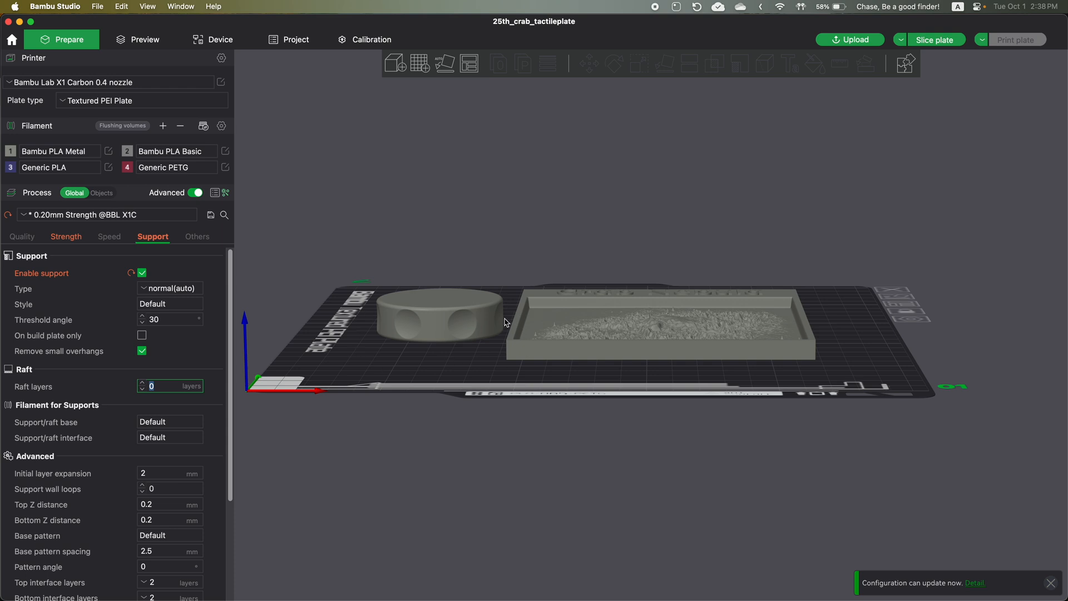
left_click_drag(423, 245, 419, 235)
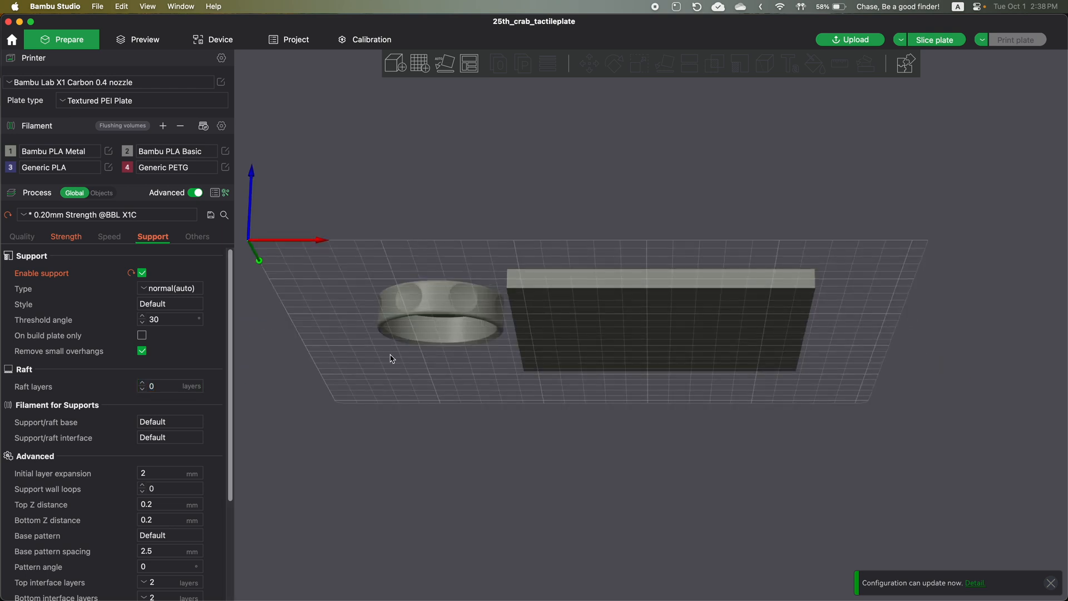
scroll(389, 330, "up", 8)
scroll(319, 252, "down", 1)
right_click_drag(351, 244, 554, 216)
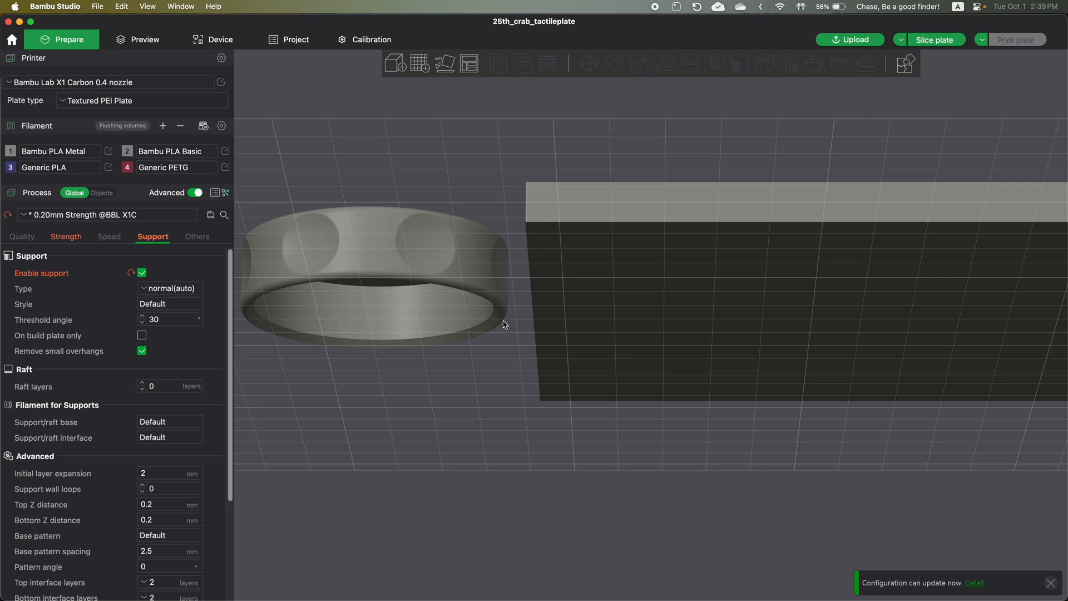
- Review the raft layers, the filament choices for the support/raft base, and the advanced support settings
left_click(177, 387)
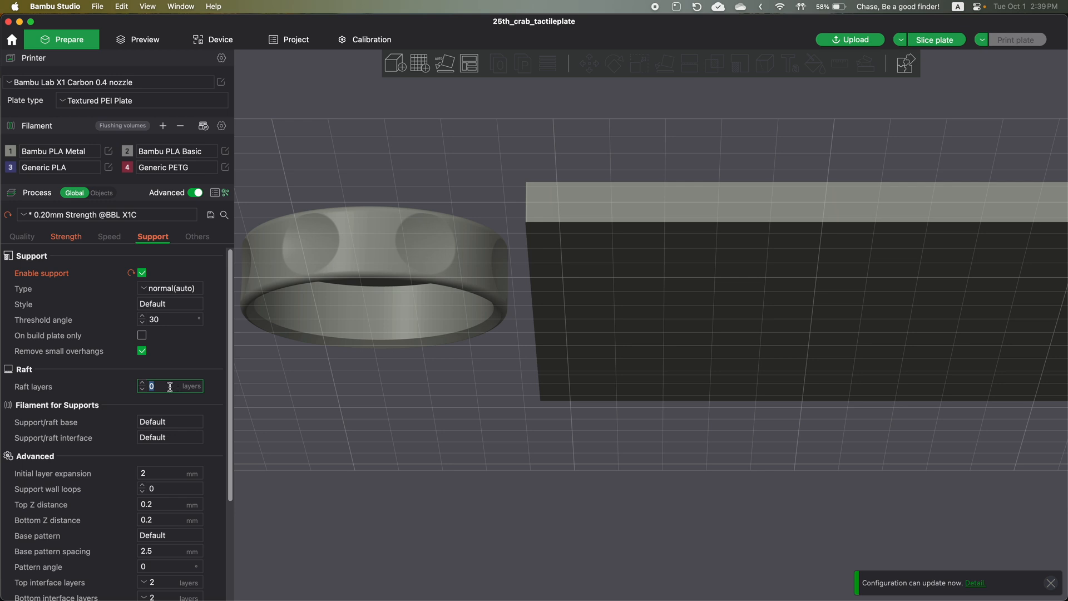
left_click(171, 425)
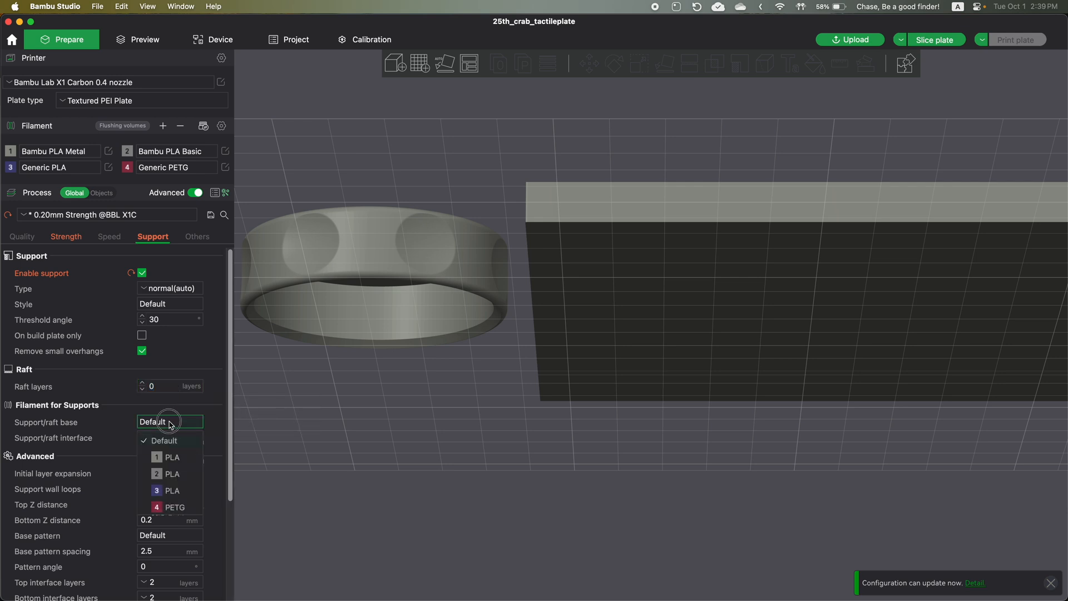
left_click(163, 438)
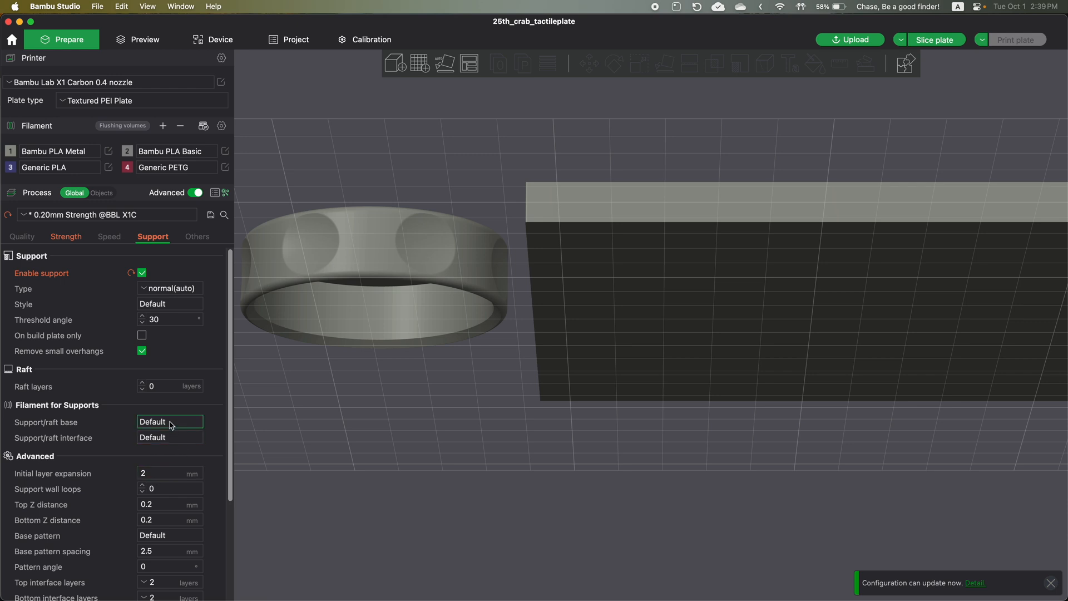
double_click(158, 471)
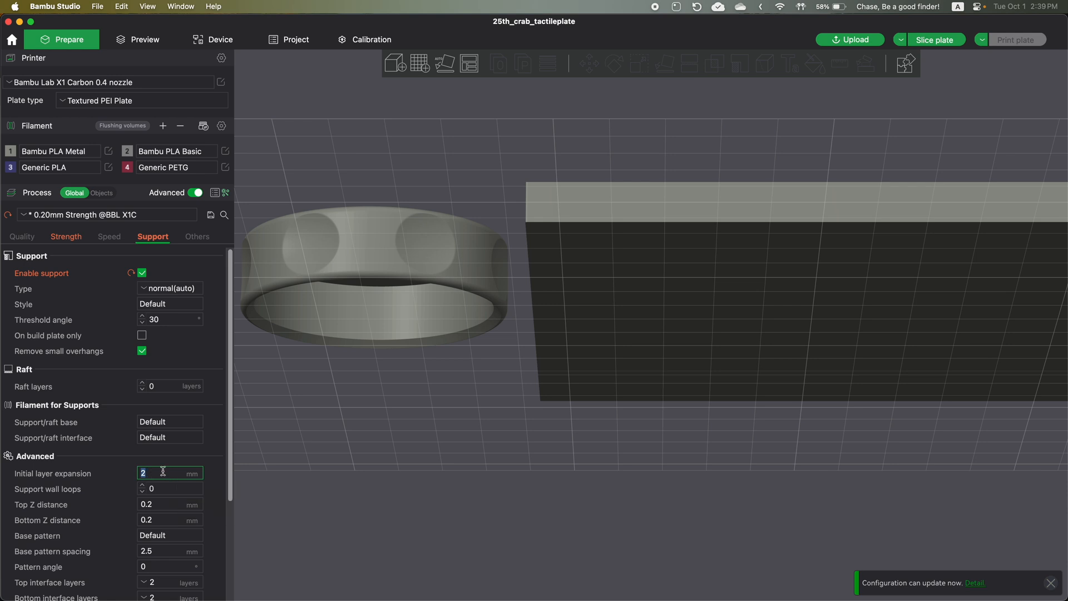
scroll(169, 496, "down", 5)
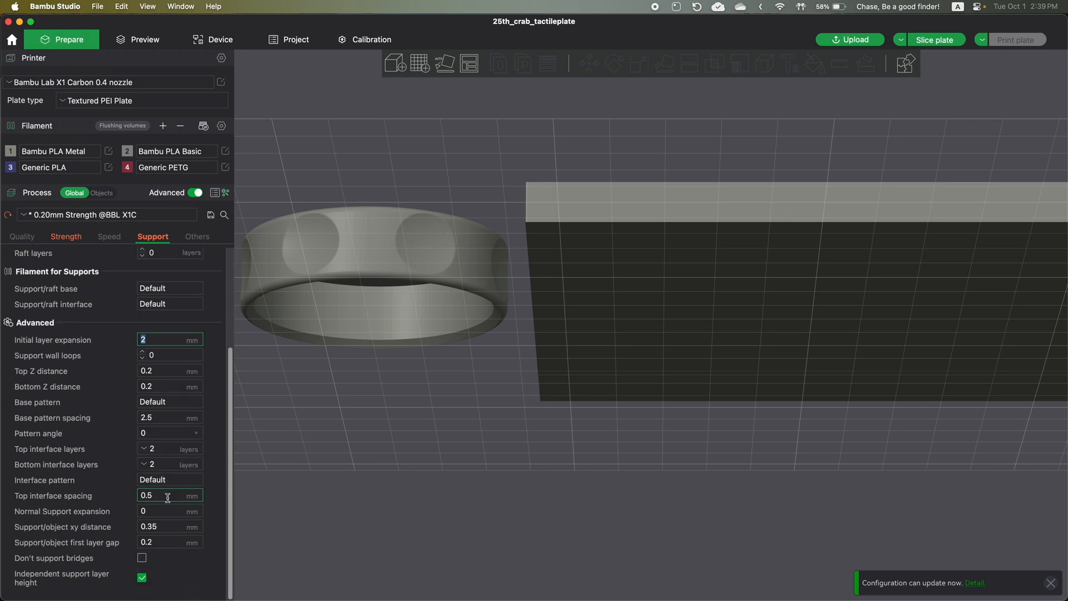
scroll(113, 510, "up", 5)
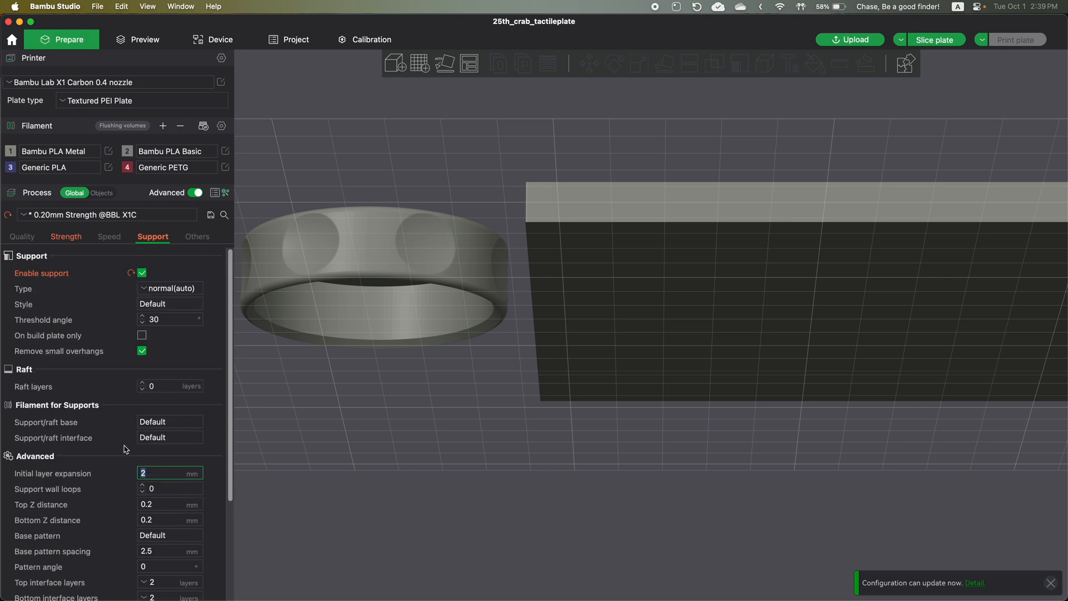
- Review the remaining process settings, from bed adhesion and prime tower to G-code output and post-processing scripts
left_click(198, 238)
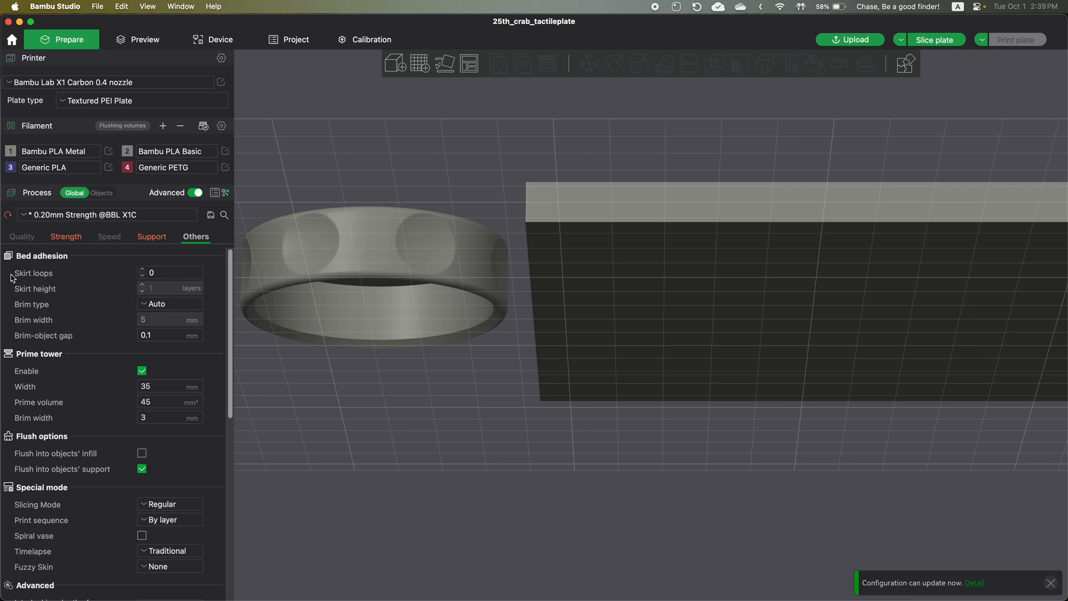
left_click(140, 274)
scroll(65, 484, "down", 10)
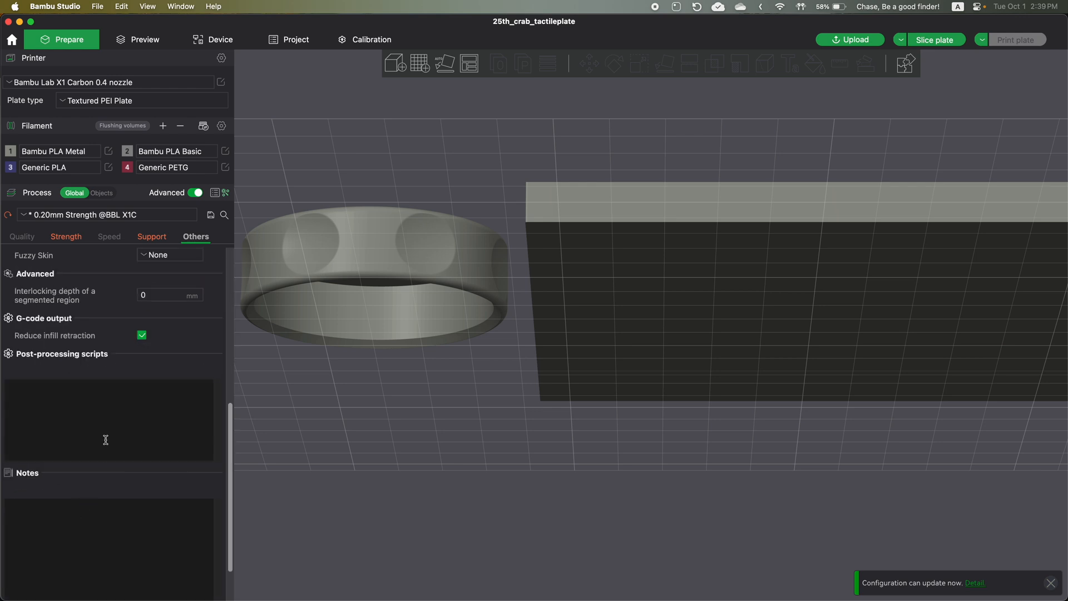
scroll(106, 405, "up", 10)
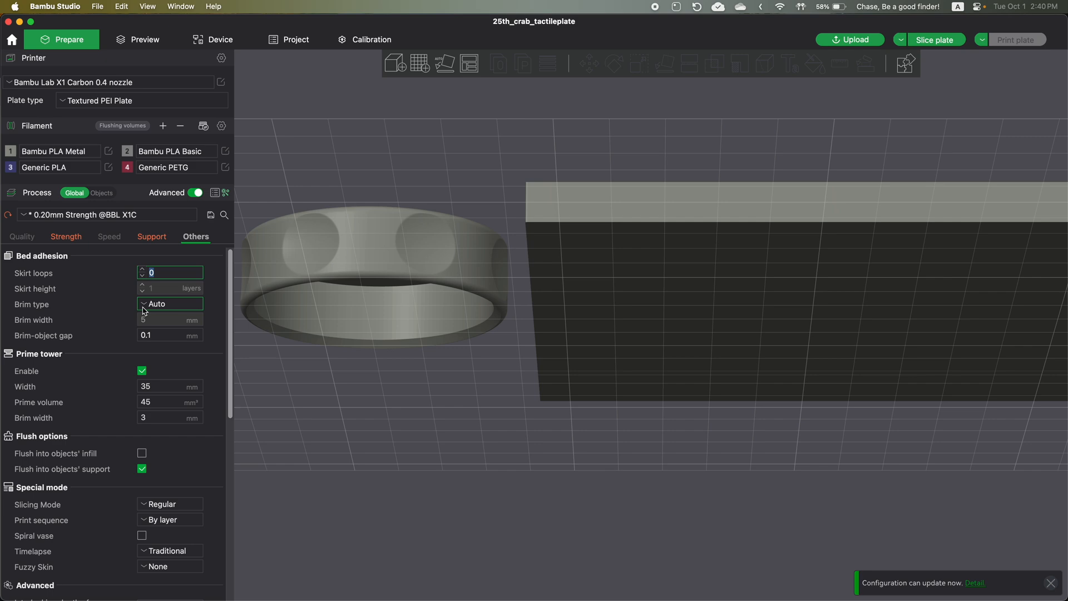
- Change the lens cover's filament to Generic PLA
left_click_drag(494, 496, 496, 518)
key("0")
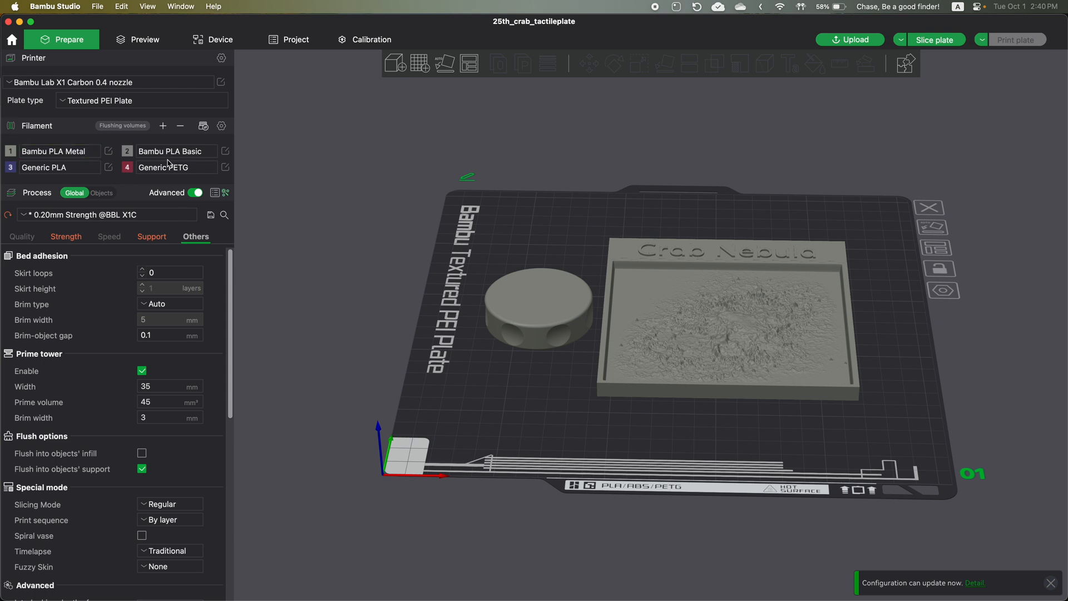
left_click(550, 308)
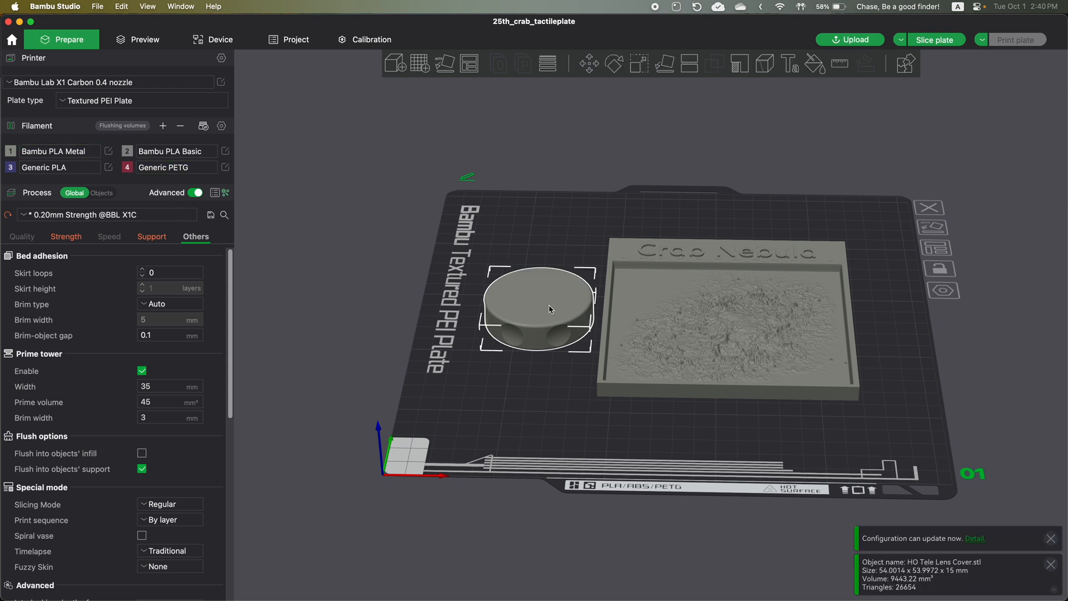
right_click(551, 309)
mouse_move(620, 589)
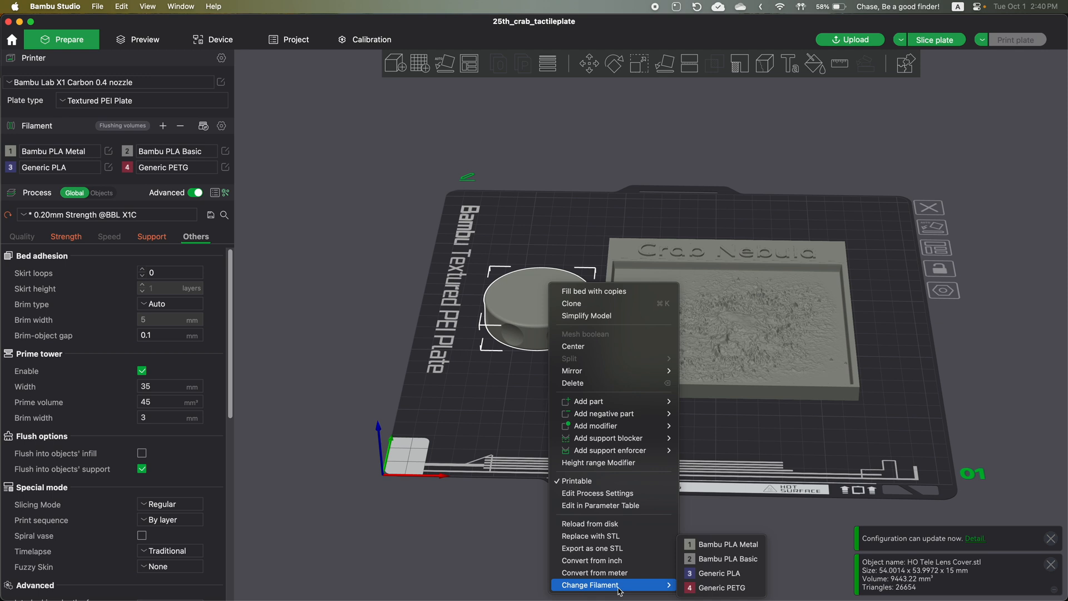
left_click(718, 573)
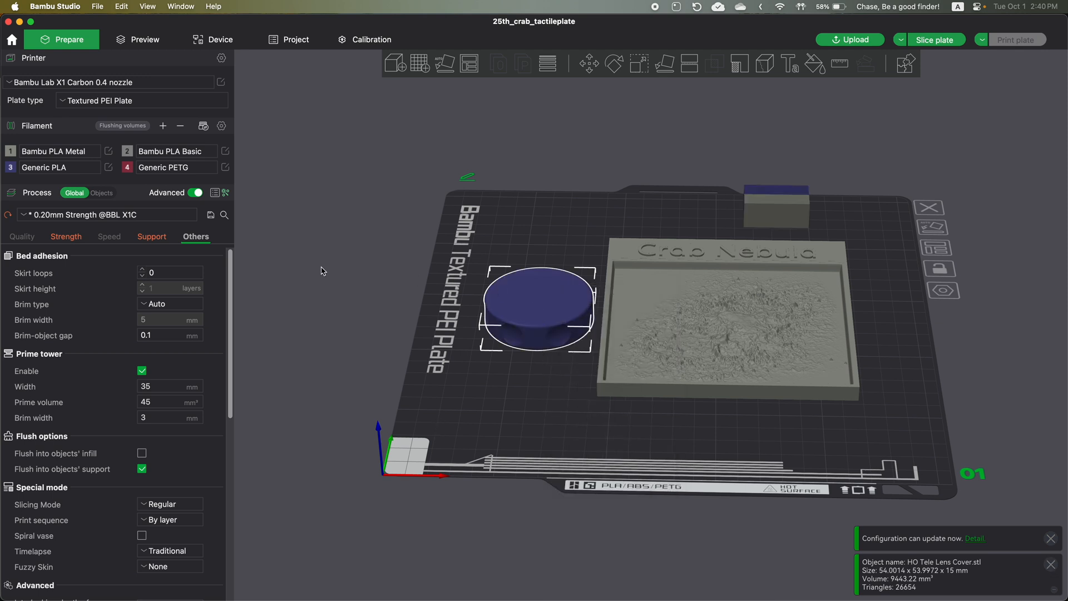
- Add the Crab Nebula plate to the selection and set the filament of both objects to Bambu PLA Basic
left_click(659, 300, "shift")
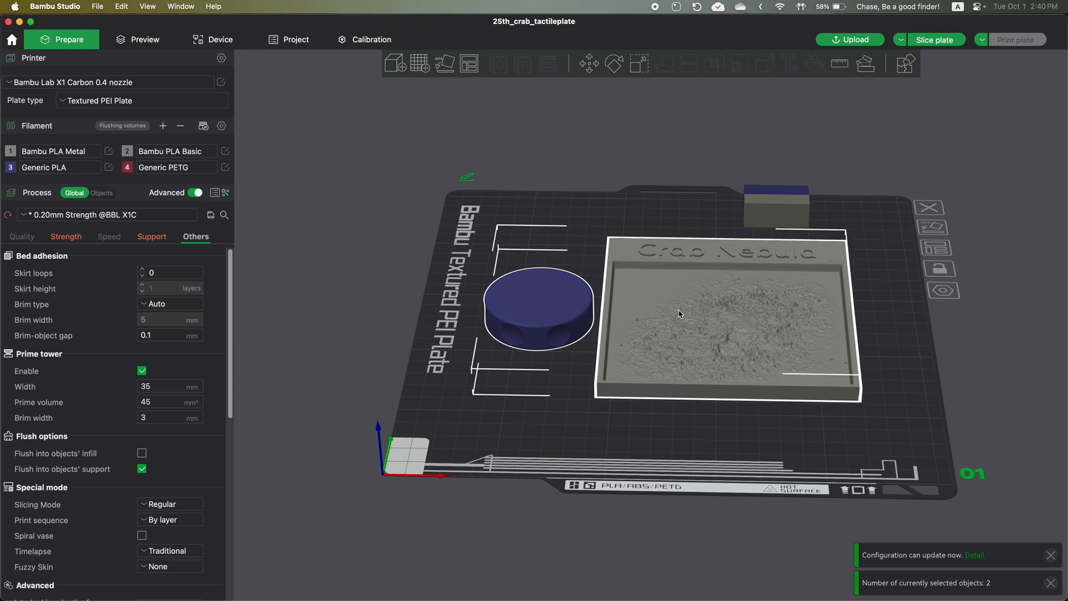
right_click(671, 301)
mouse_move(790, 384)
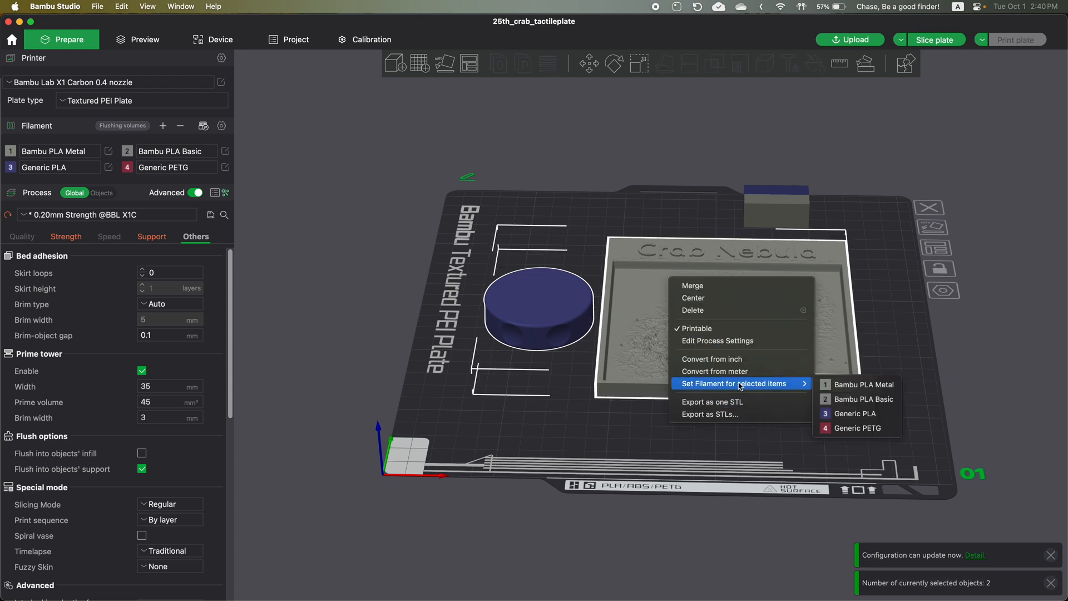
left_click(856, 399)
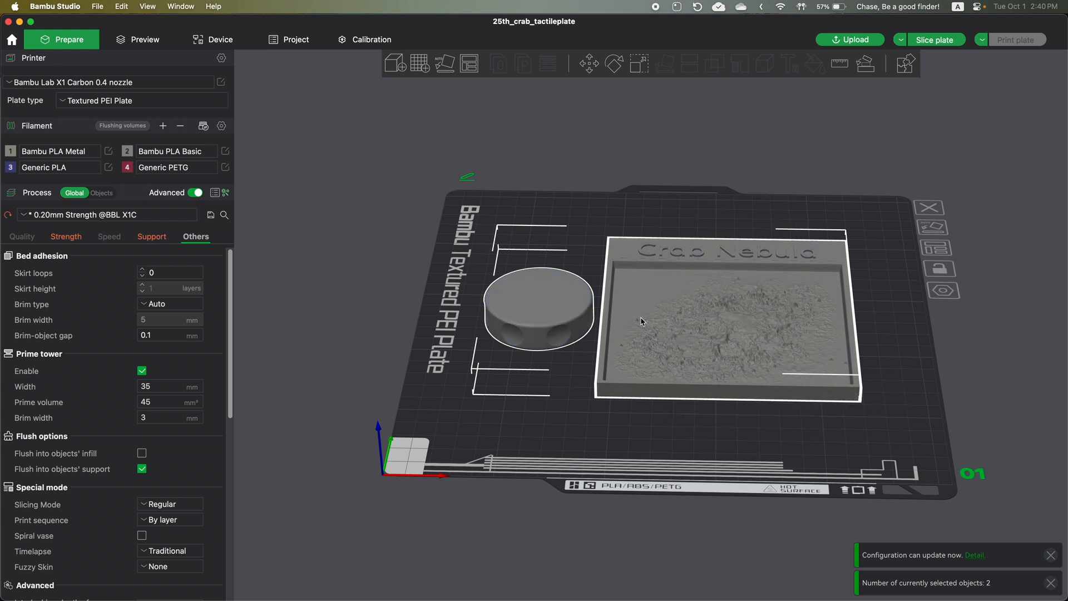
- Set up color painting on the Crab Nebula plate alone, using the Fill tool with edge detection and filament 4
left_click(641, 320)
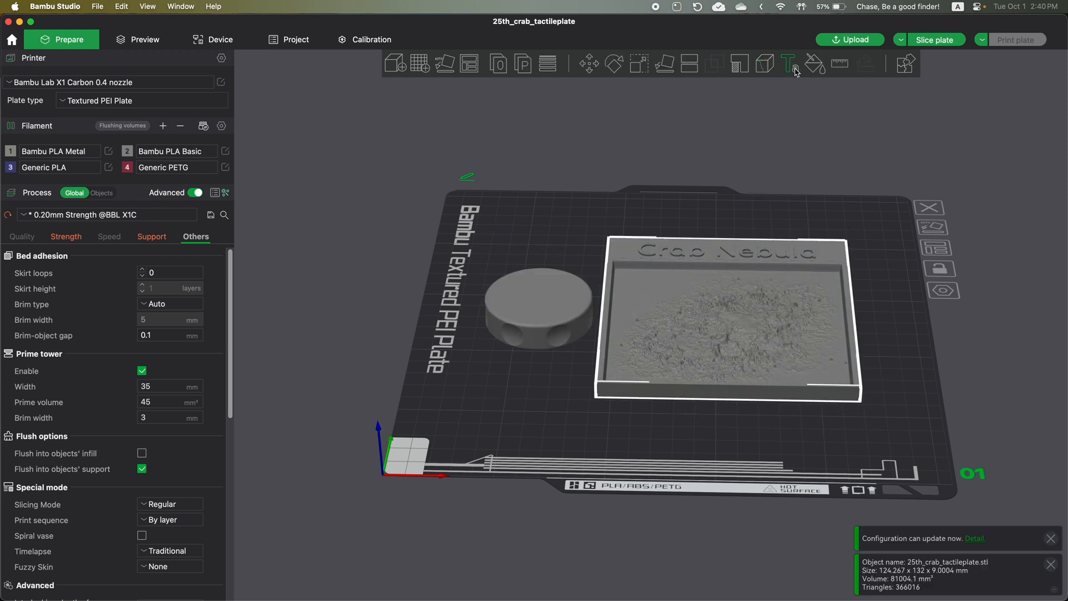
left_click(815, 65)
scroll(778, 261, "up", 5)
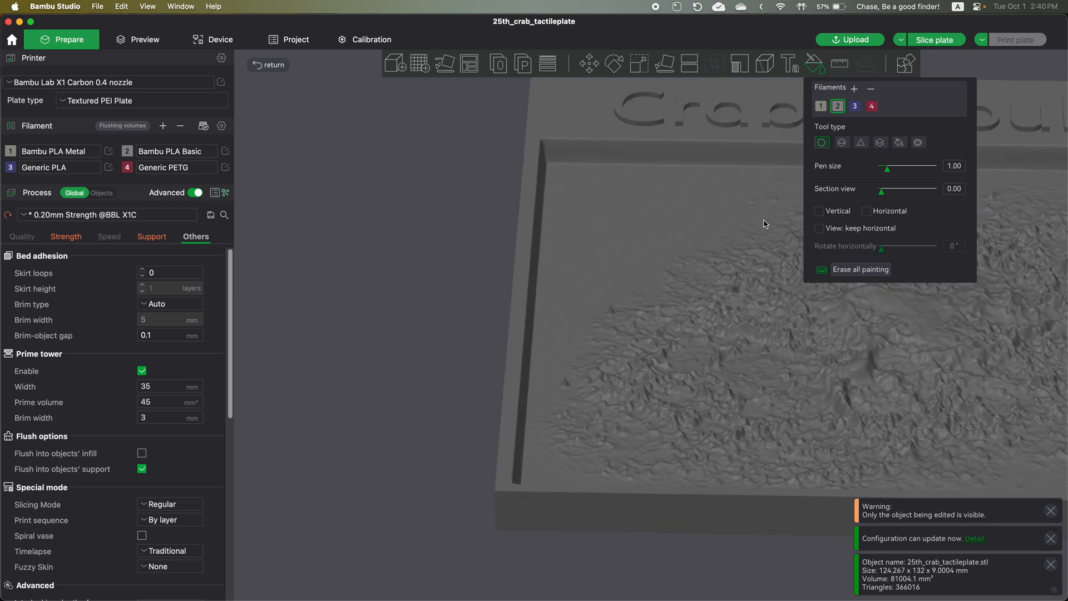
scroll(488, 219, "down", 5)
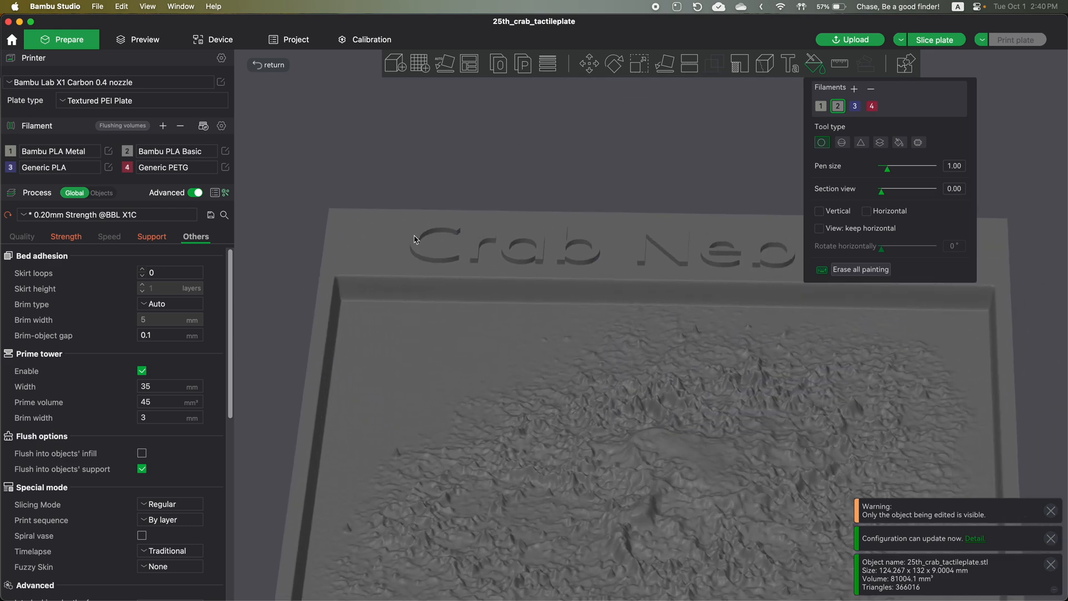
scroll(434, 219, "up", 5)
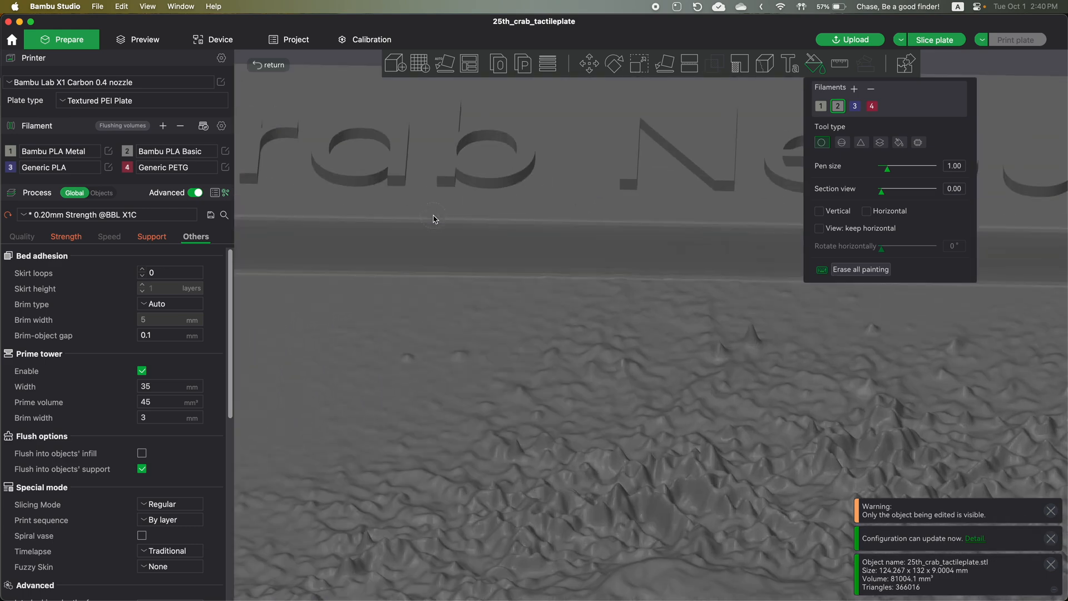
scroll(434, 218, "down", 3)
left_click(898, 143)
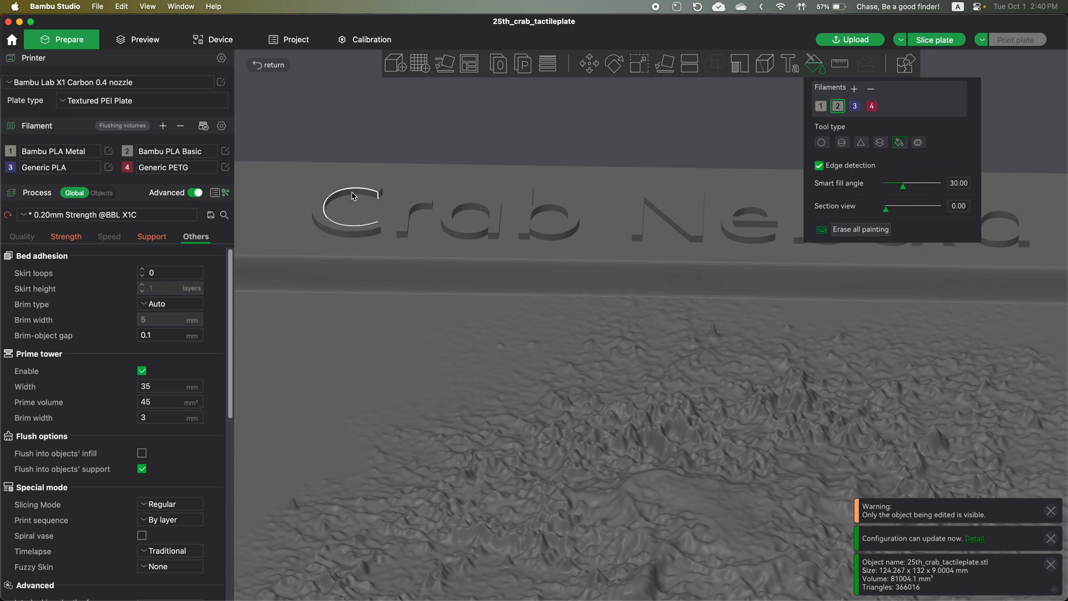
left_click(872, 107)
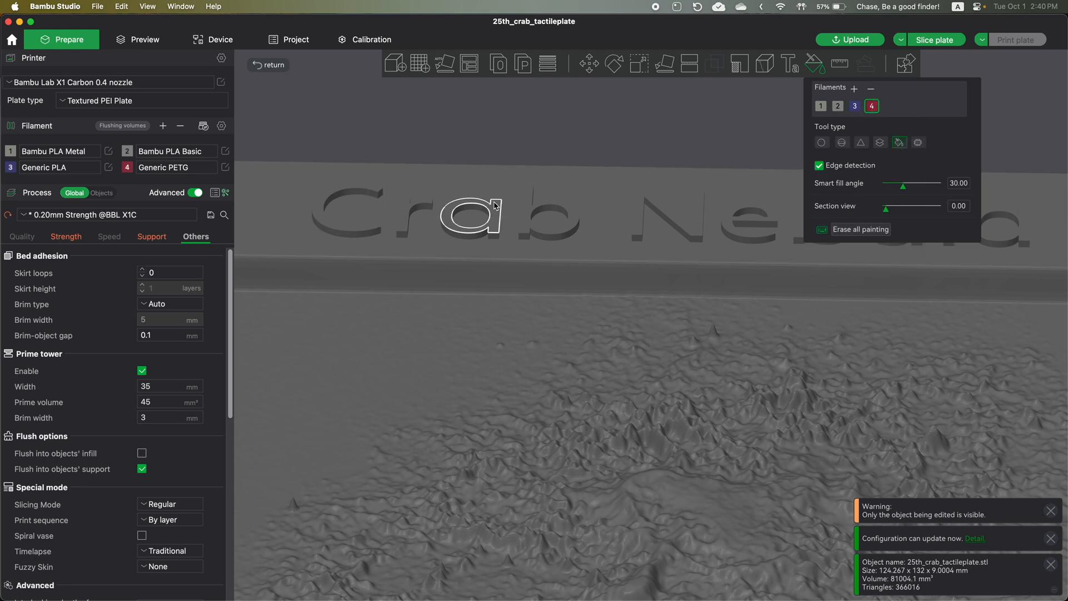
- Fill the faces of the raised letters in the word "Crab" with filament 4 and exit color painting
left_click(359, 196)
left_click(365, 192)
left_click(380, 193)
left_click(346, 240)
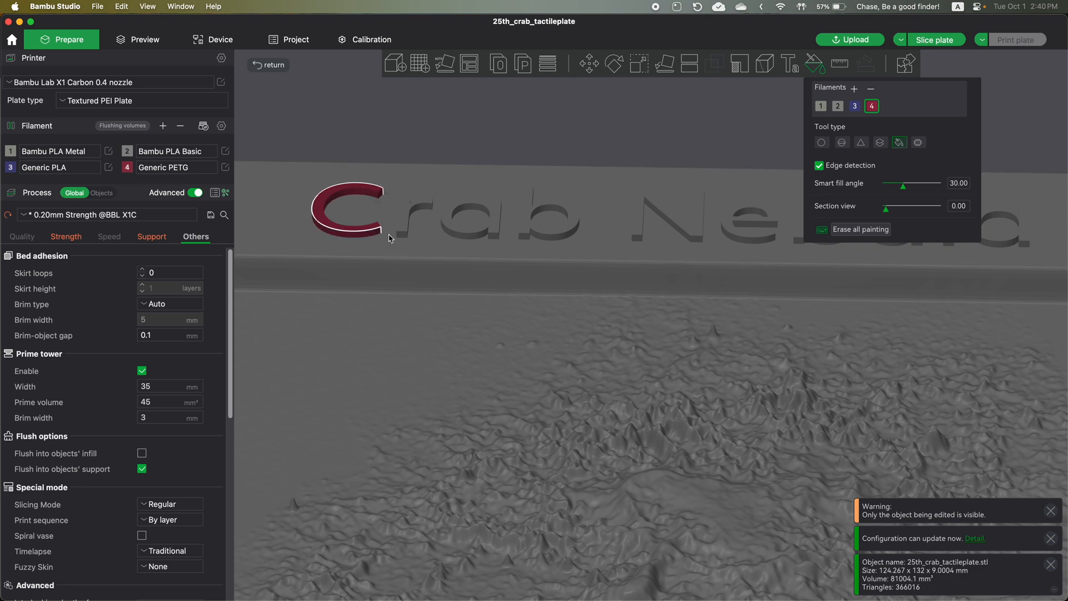
left_click(410, 228)
left_click(449, 222)
left_click(540, 215)
left_click(544, 215)
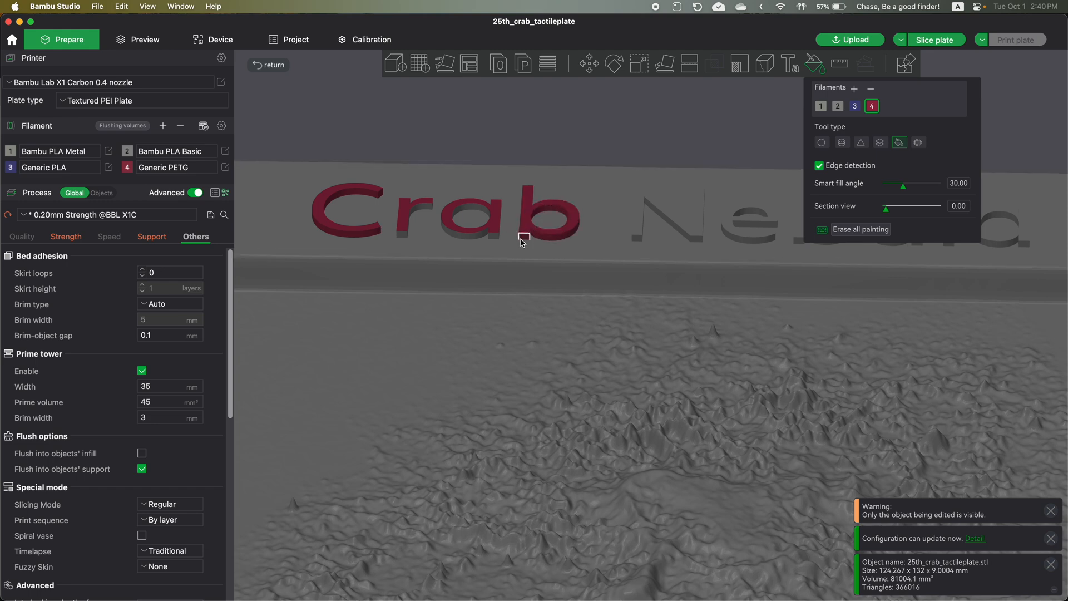
left_click(477, 239)
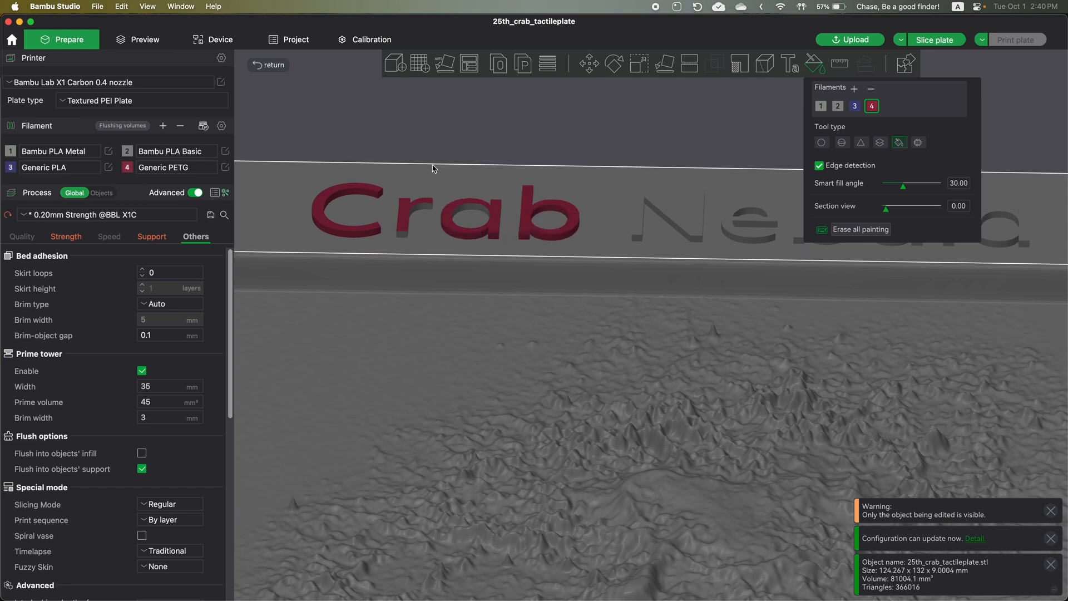
scroll(434, 227, "up", 3)
scroll(434, 227, "down", 4)
scroll(435, 227, "down", 10)
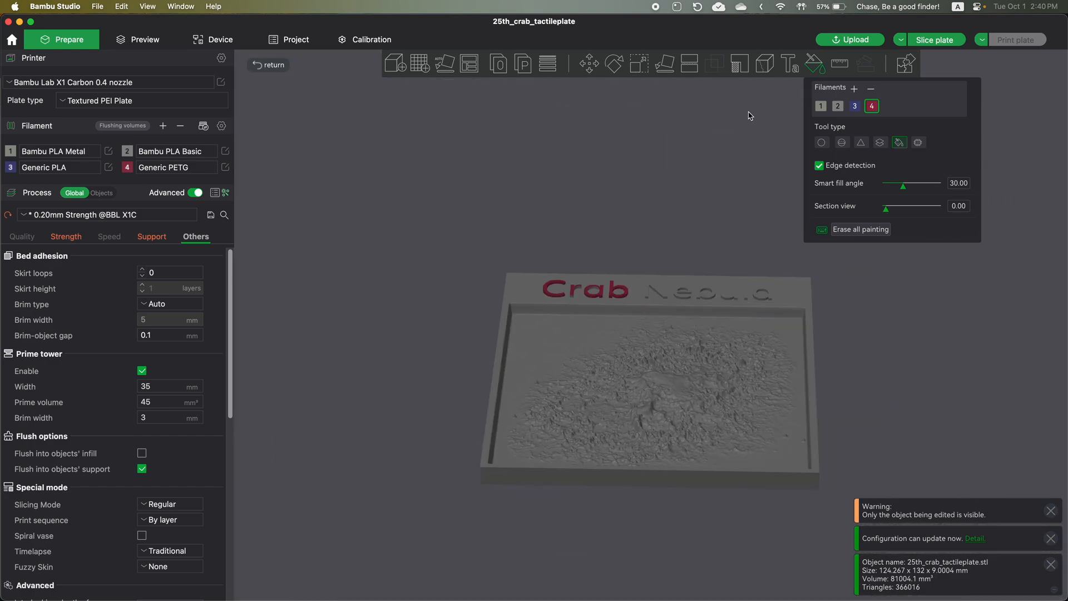
left_click(820, 64)
- Deselect the Crab Nebula plate and open the sliced preview of the build plate
mouse_move(643, 162)
left_mouse_down()
mouse_move(639, 181)
mouse_move(639, 167)
left_mouse_up()
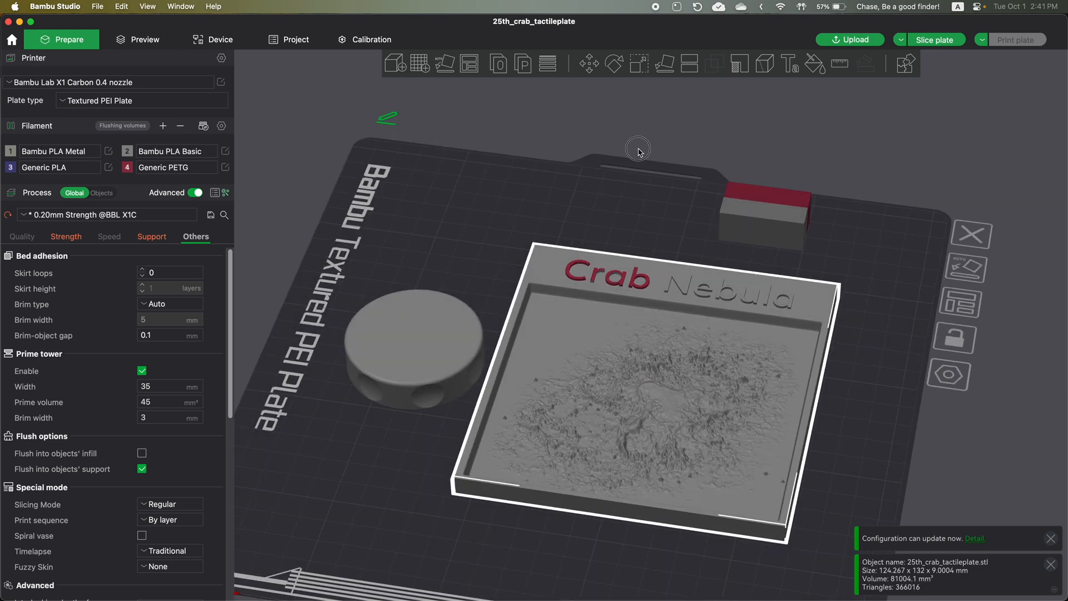
left_click(639, 151)
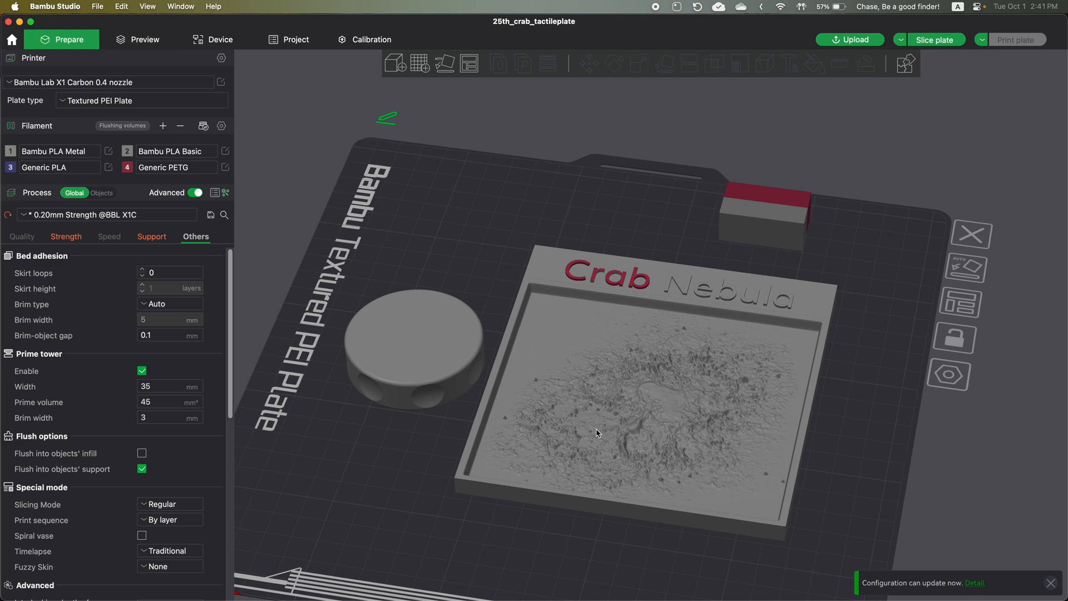
left_click_drag(553, 255, 559, 163)
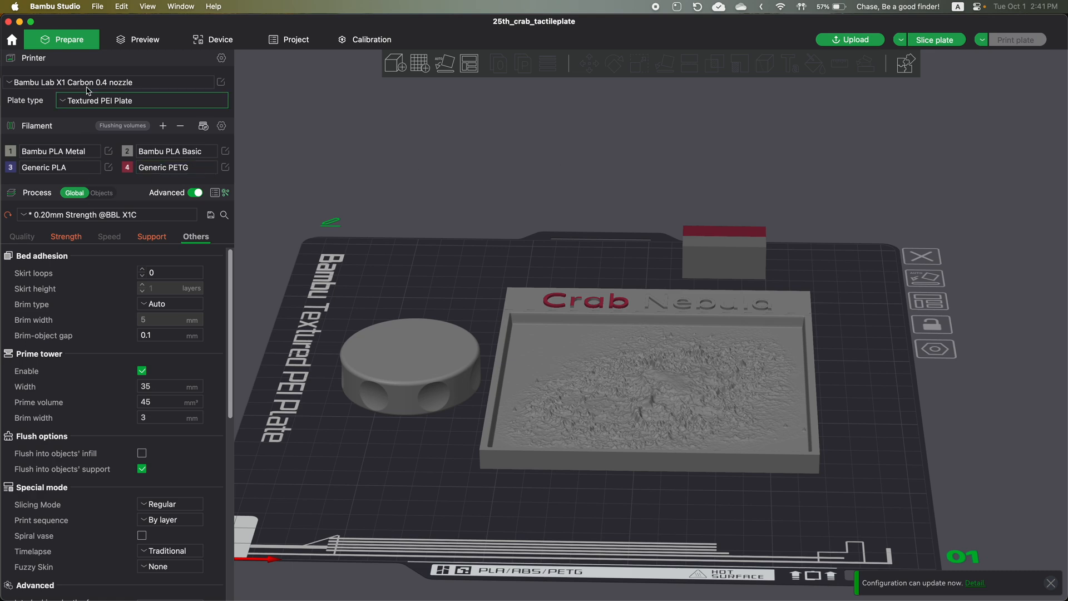
left_click(146, 40)
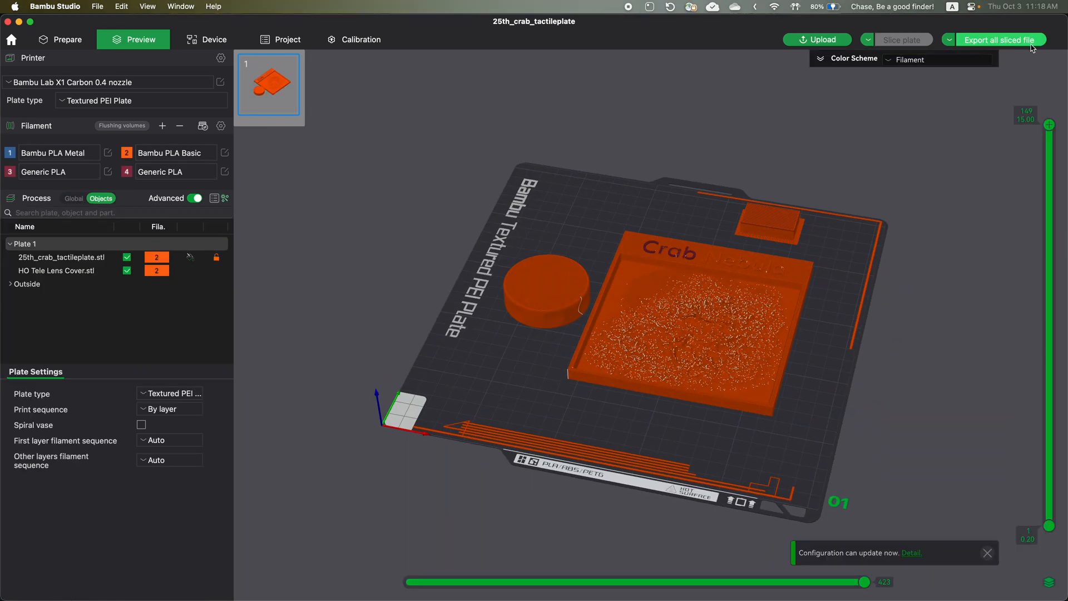
- Set up the export of all sliced files and highlight the gcode.3mf extension in the save file name
left_click(947, 42)
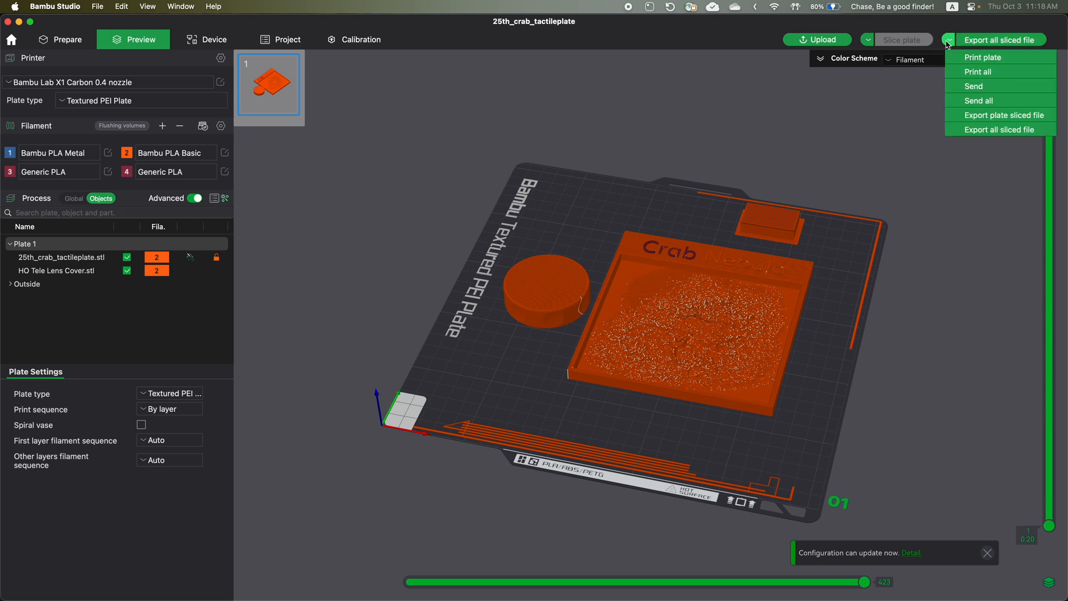
left_click(975, 133)
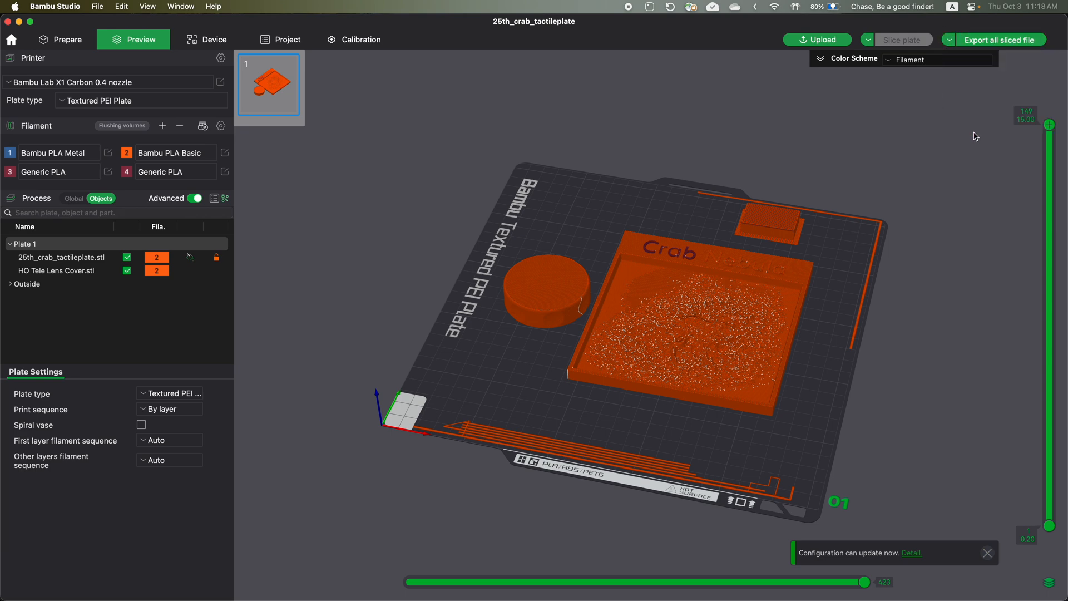
left_click(979, 40)
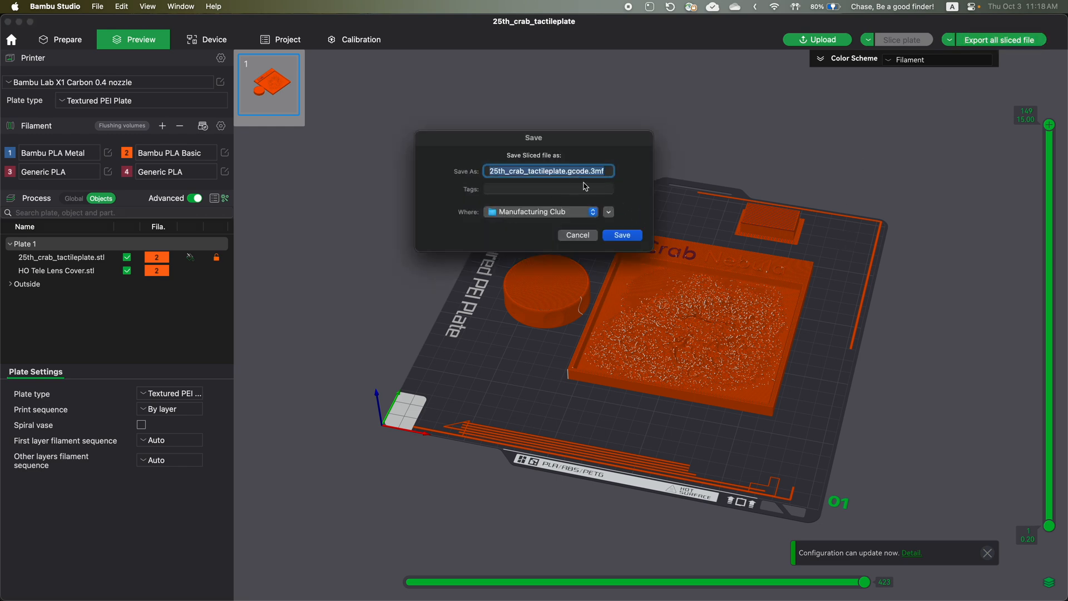
left_click_drag(568, 172, 608, 172)
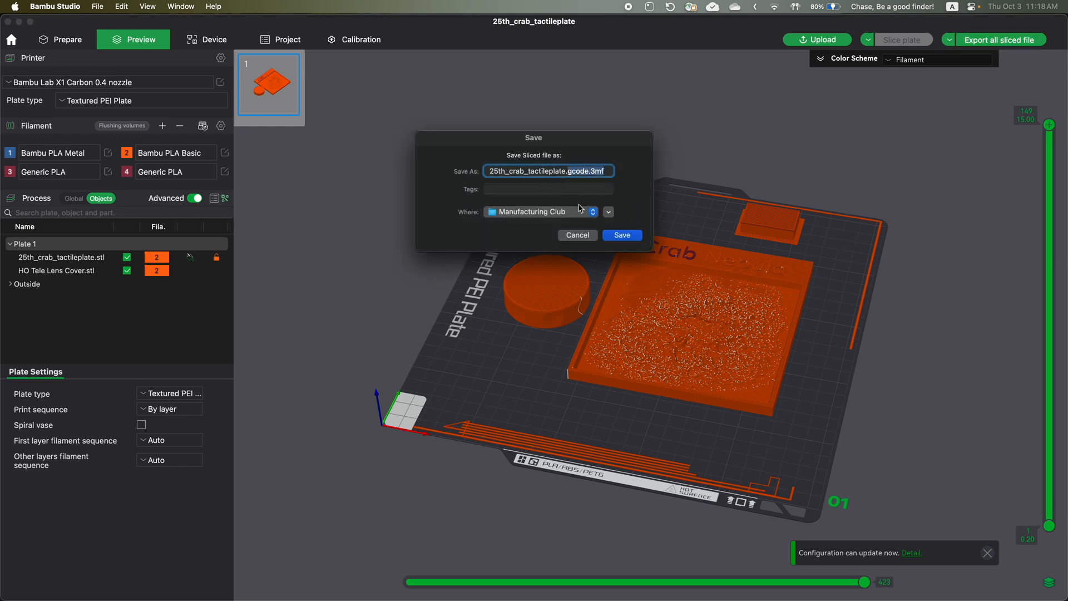